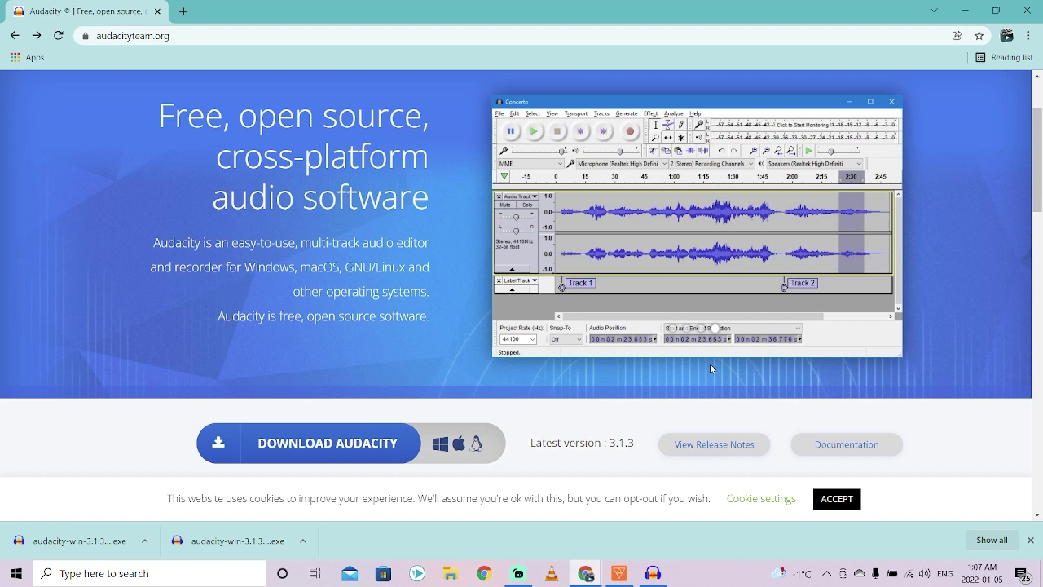
# Step: Open the Audacity for Windows download page in Chrome and scroll through it
pyautogui.click(211, 37)
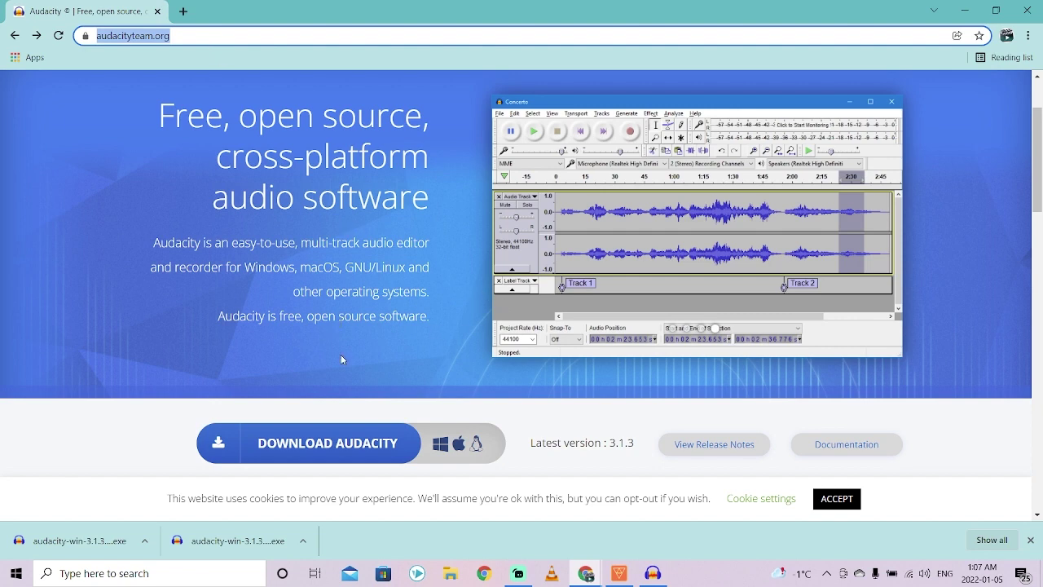
pyautogui.click(340, 444)
pyautogui.scroll(-3, 222, 288)
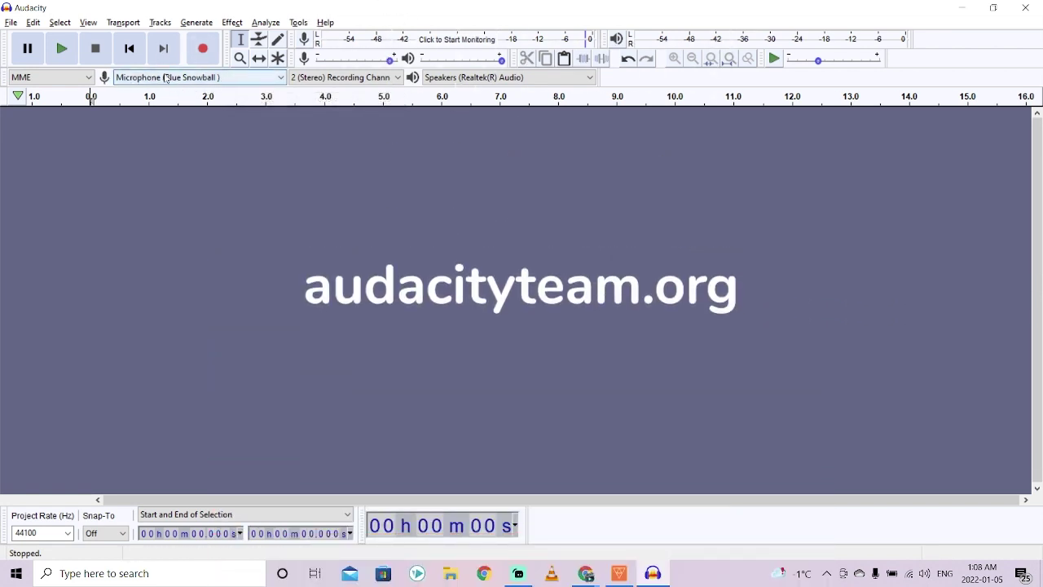
pyautogui.click(222, 78)
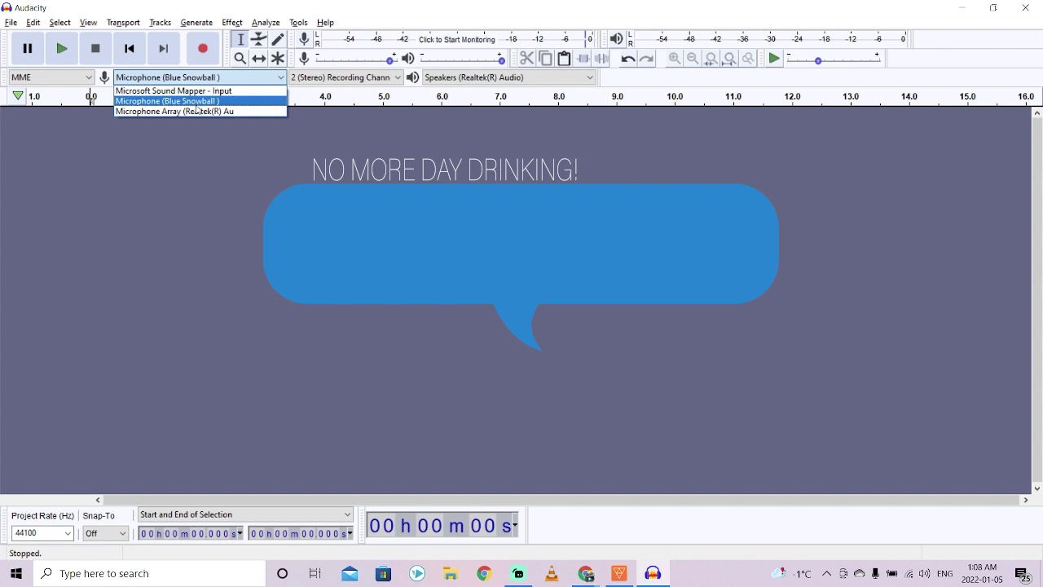
pyautogui.click(196, 102)
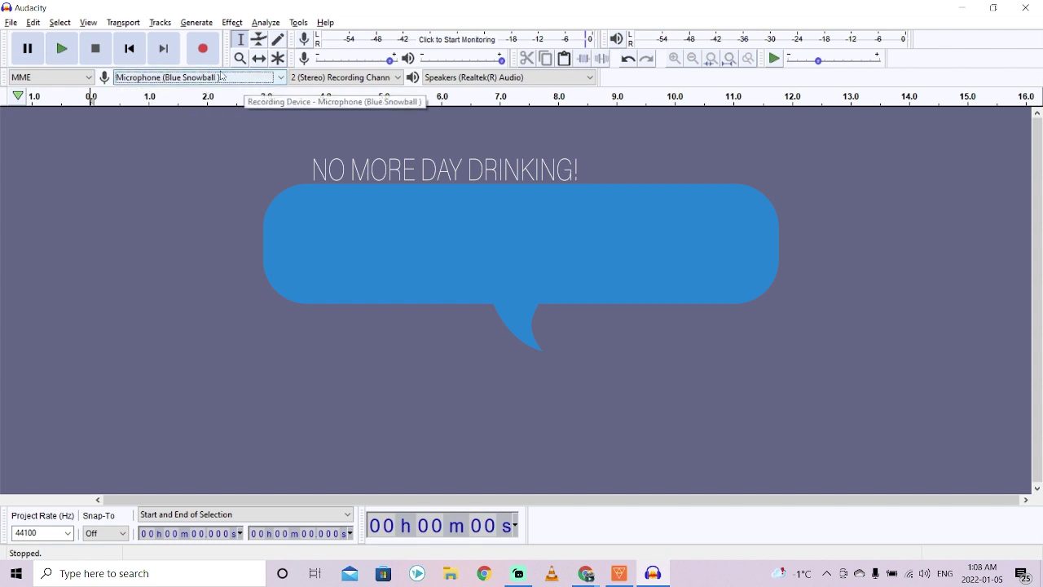
pyautogui.click(224, 77)
pyautogui.click(223, 103)
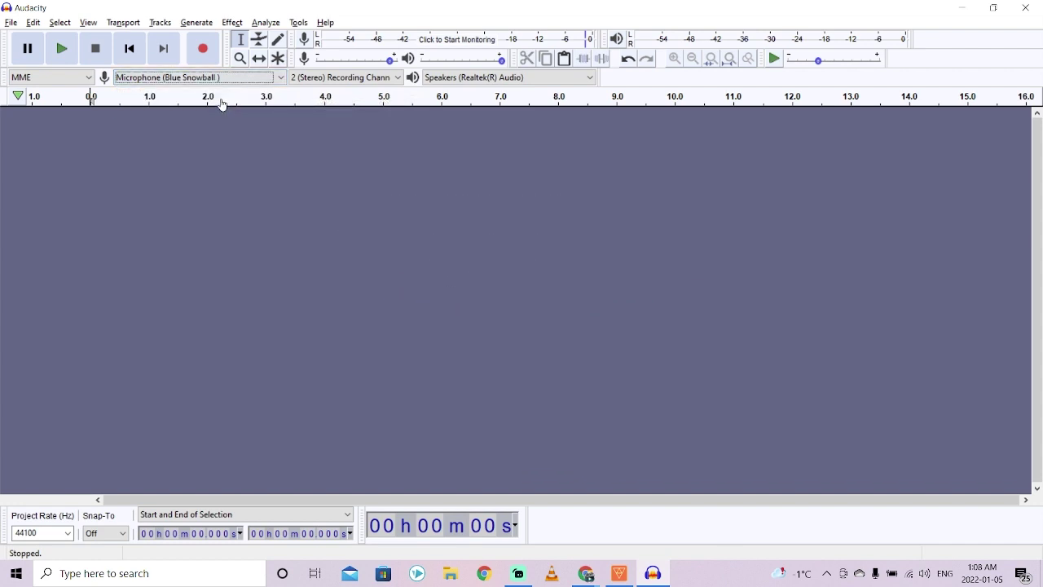
# Step: Record about 9.8 seconds of speech from the microphone into a new stereo track
pyautogui.click(203, 50)
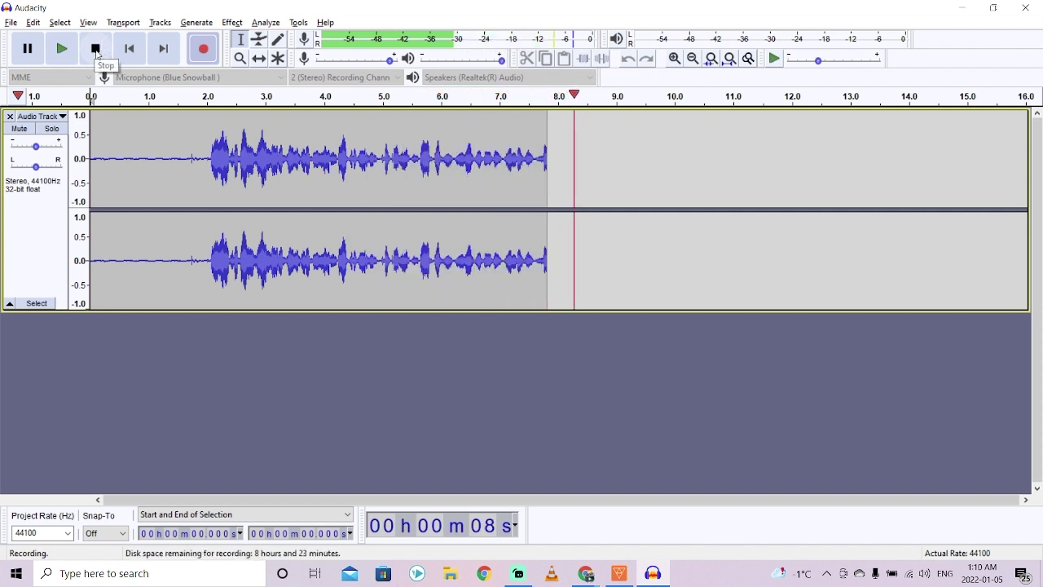
pyautogui.click(97, 51)
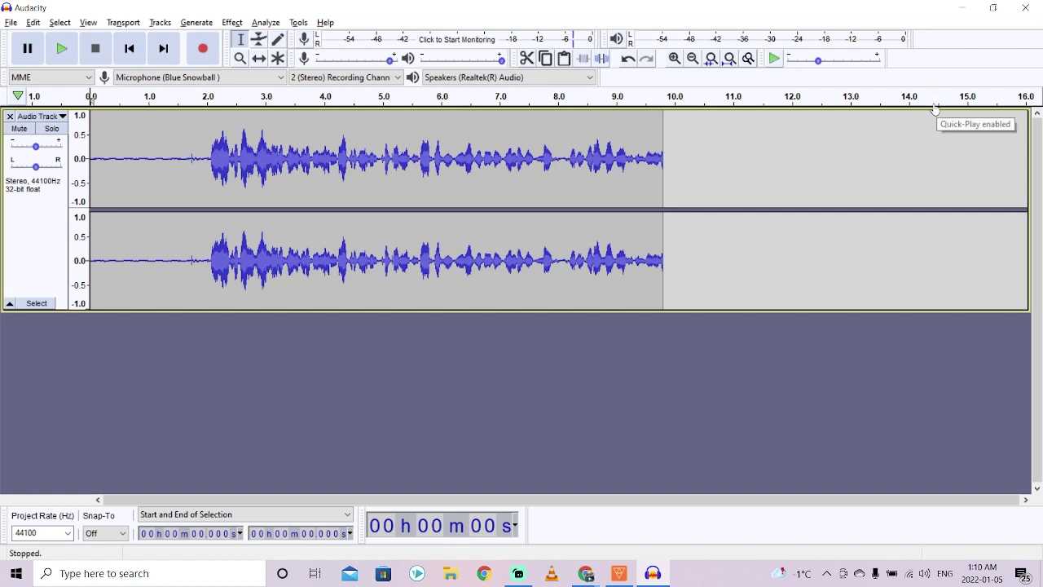
pyautogui.click(11, 22)
pyautogui.moveTo(57, 124)
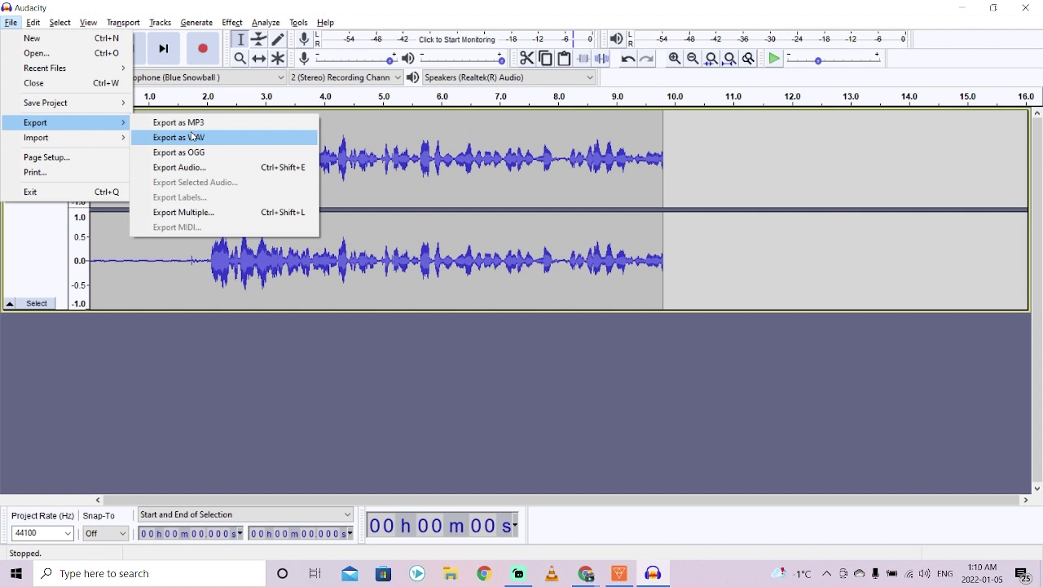
pyautogui.click(278, 9)
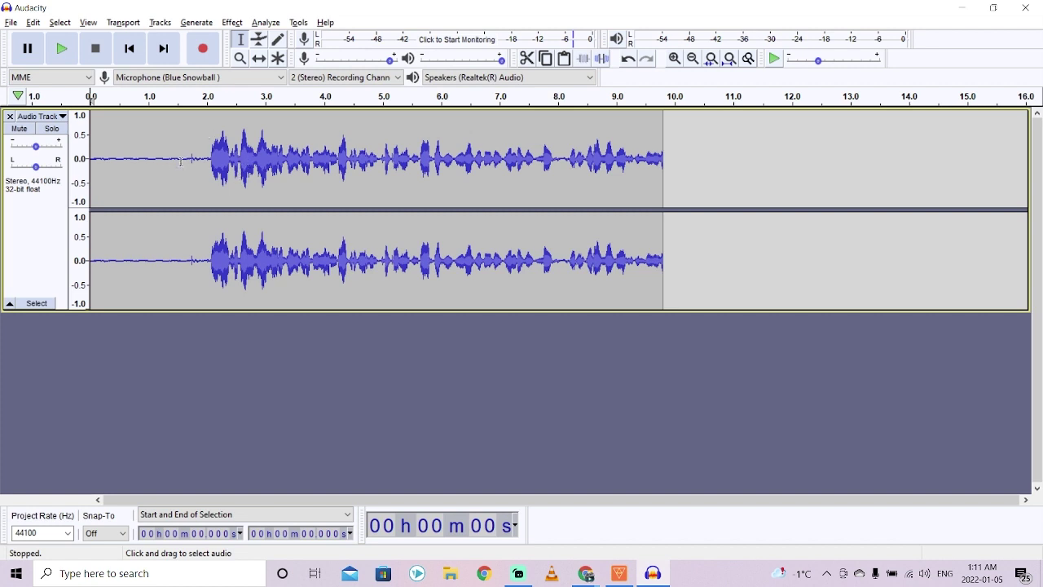
# Step: Get a Noise Reduction profile from the silent first 1.5 seconds, then select the whole clip
pyautogui.moveTo(181, 162); pyautogui.dragTo(90, 163)
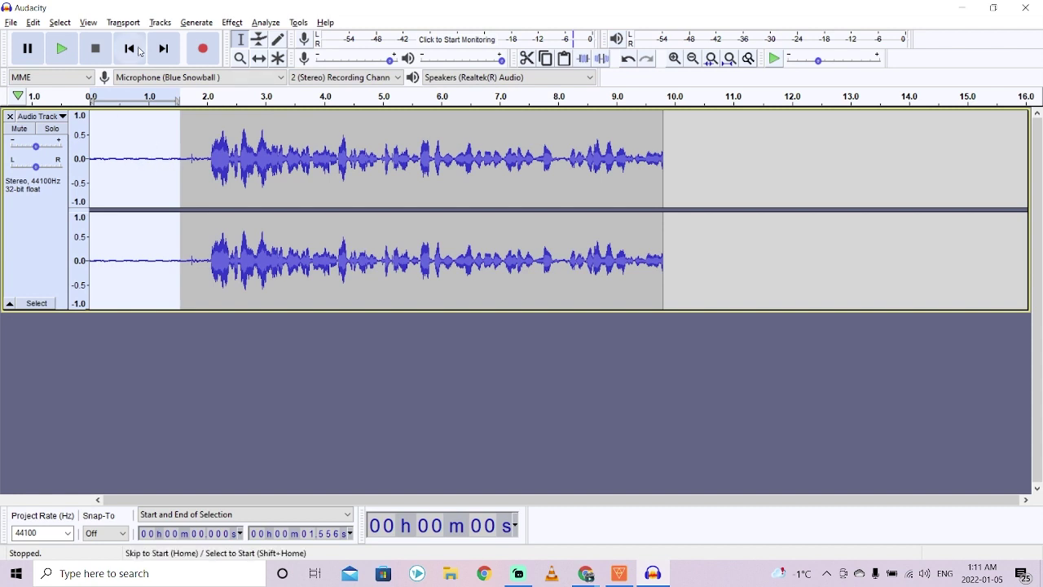
pyautogui.click(232, 22)
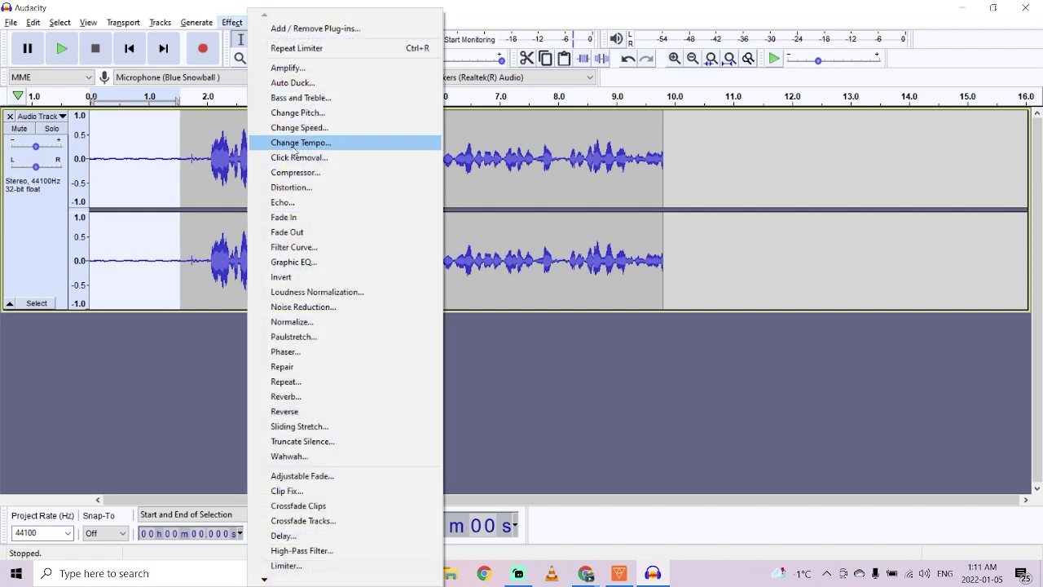
pyautogui.click(384, 313)
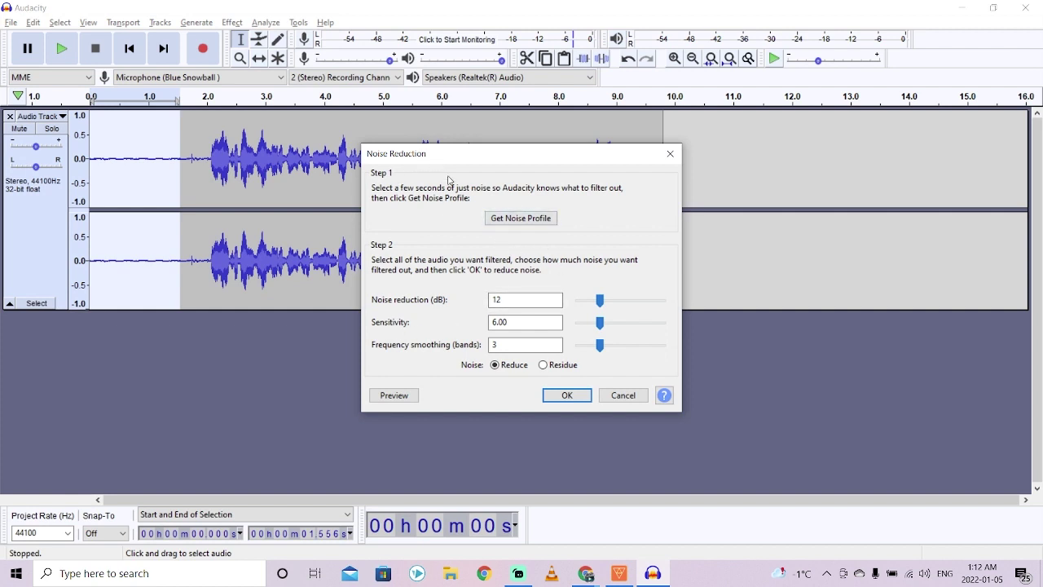
pyautogui.click(516, 222)
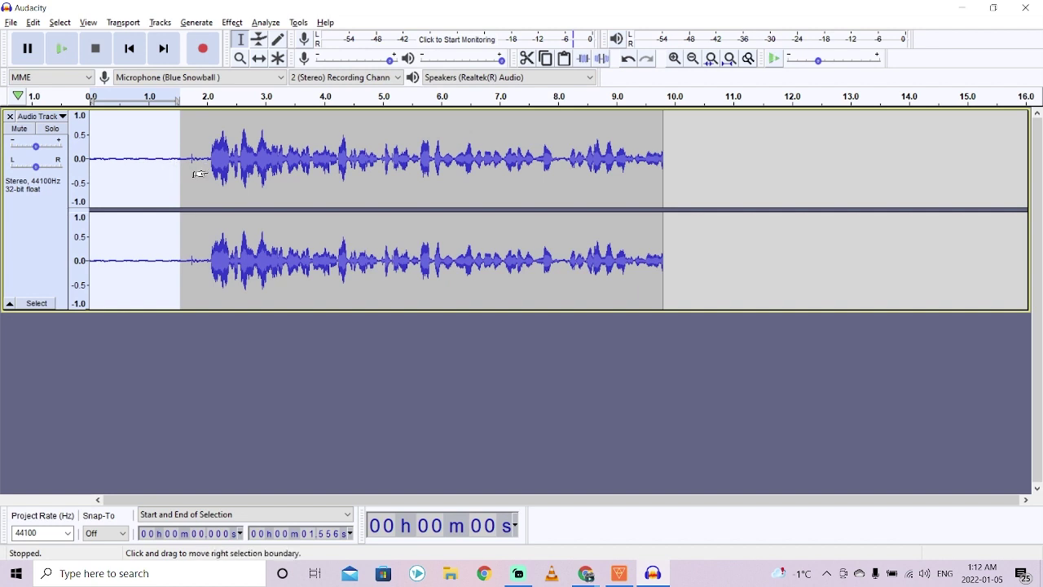
pyautogui.doubleClick(225, 143)
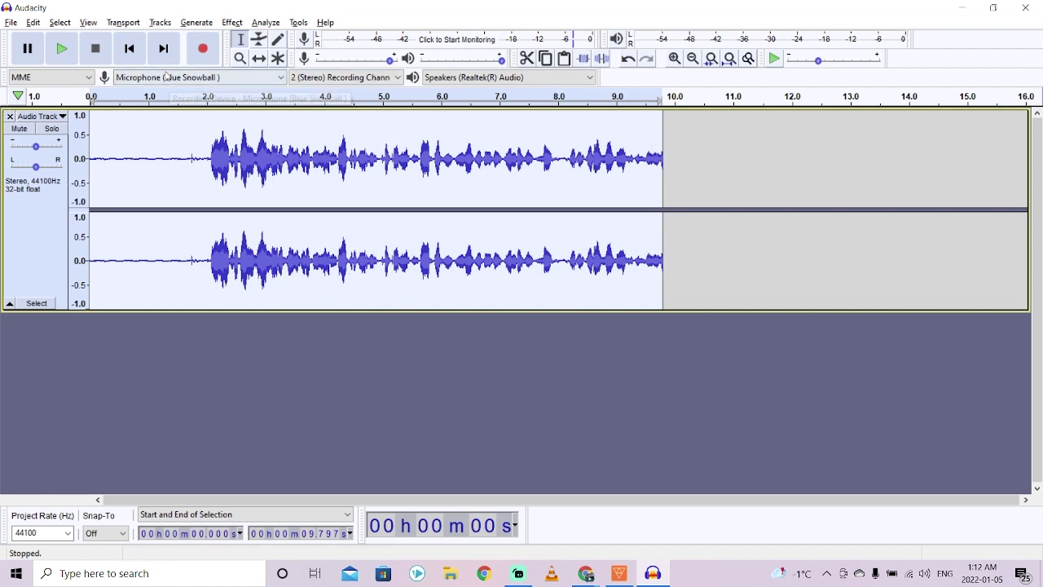
# Step: Apply Noise Reduction to the entire 9.8-second clip and check the quieted opening
pyautogui.click(233, 23)
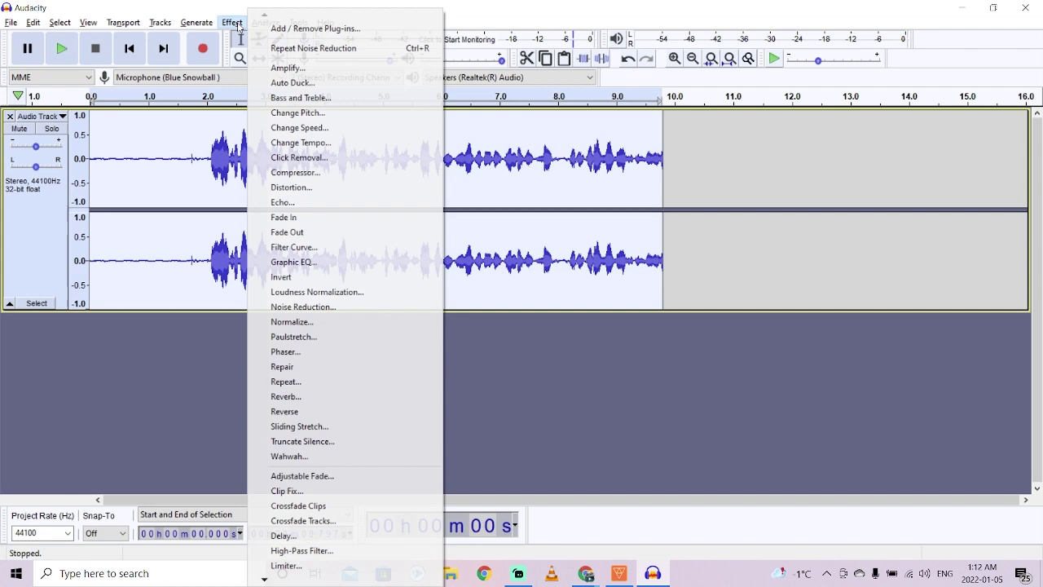
pyautogui.click(327, 307)
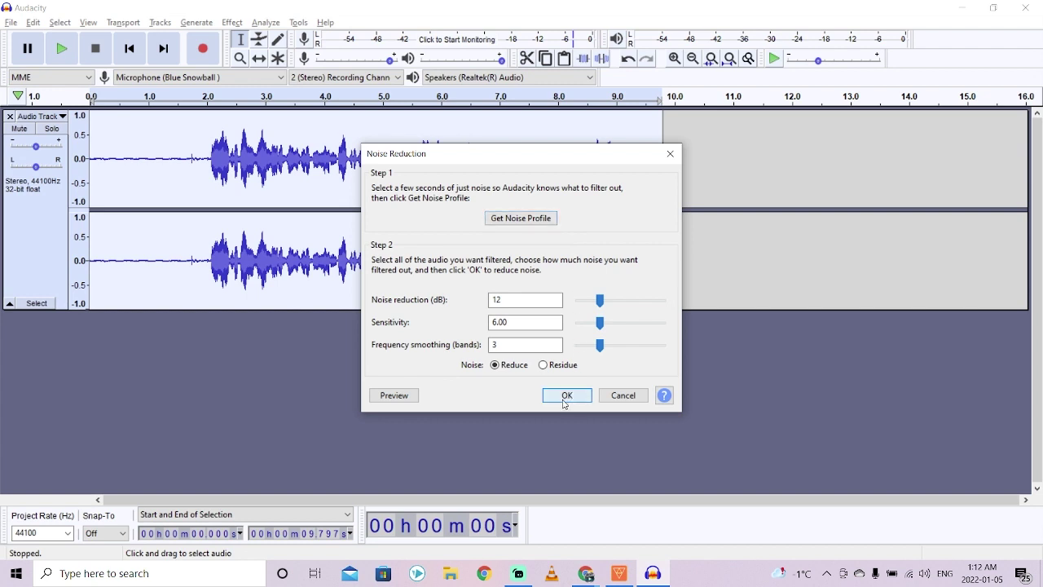
pyautogui.click(565, 399)
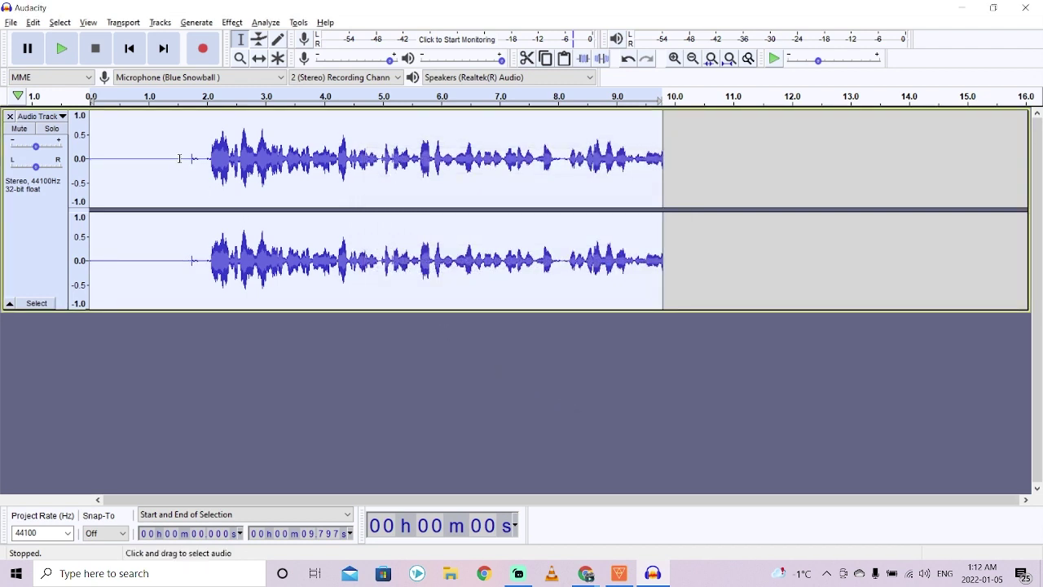
pyautogui.moveTo(186, 159); pyautogui.dragTo(88, 158)
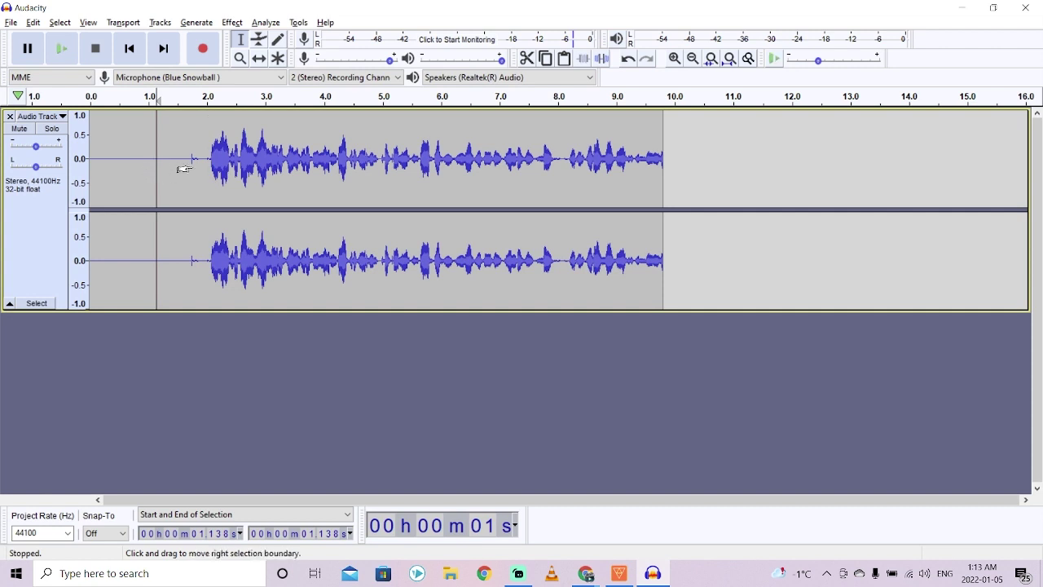
pyautogui.doubleClick(184, 168)
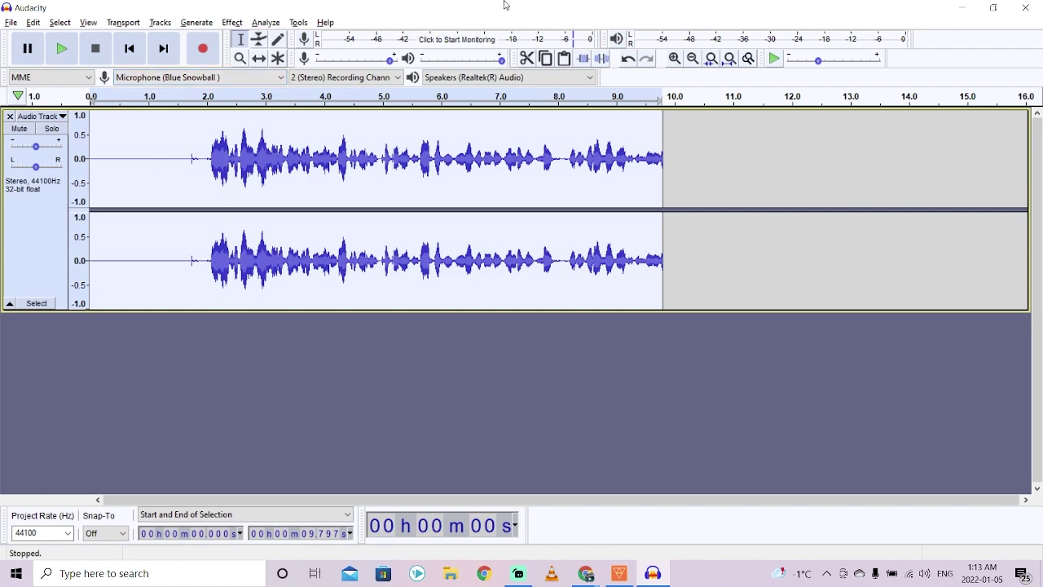
# Step: Apply the Compressor with a 6.1:1 ratio and -12 dB threshold to the voice
pyautogui.click(233, 25)
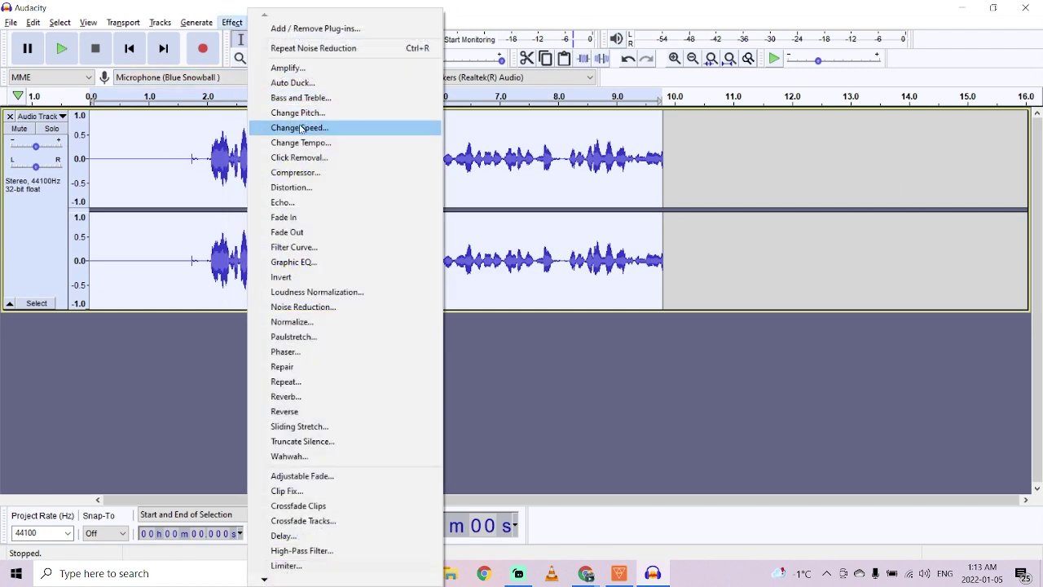
pyautogui.click(327, 179)
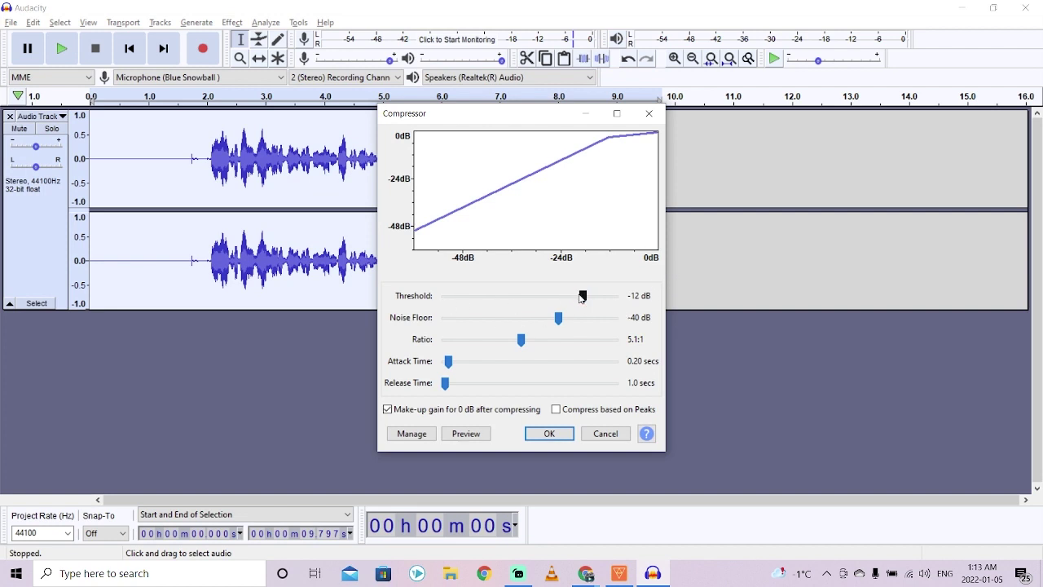
pyautogui.moveTo(520, 338); pyautogui.dragTo(464, 339)
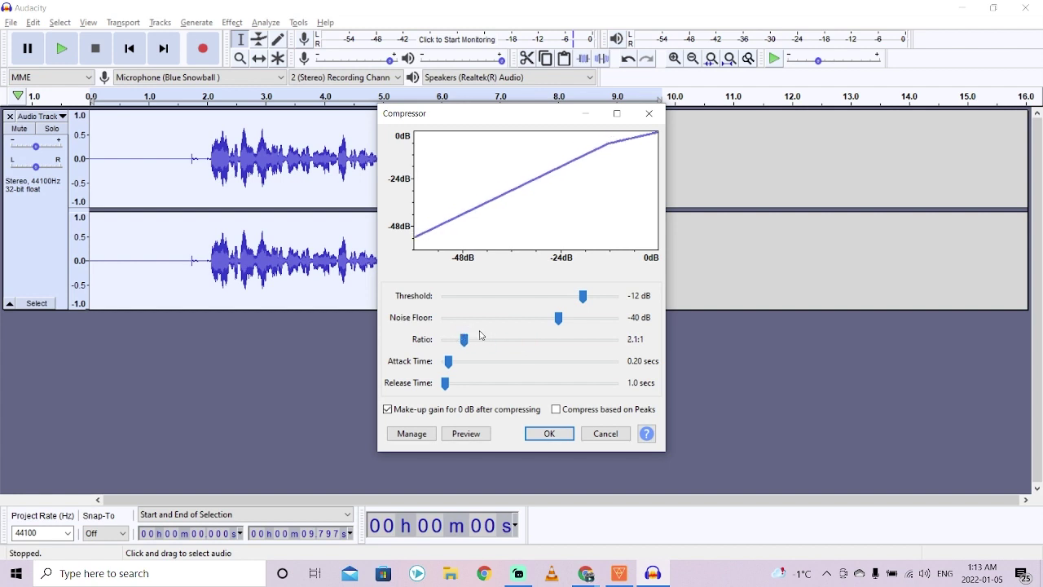
pyautogui.click(538, 340)
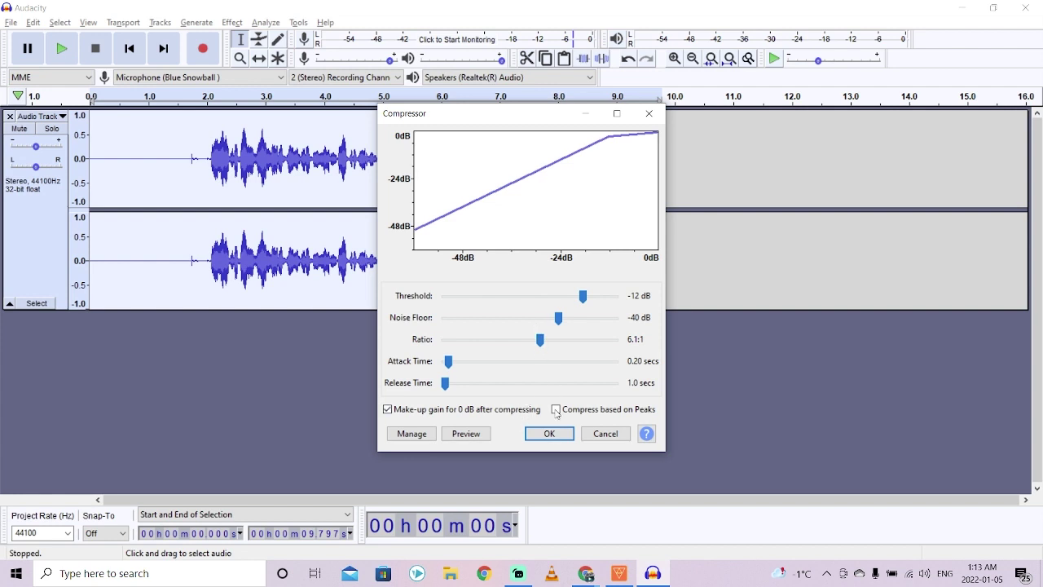
pyautogui.click(548, 434)
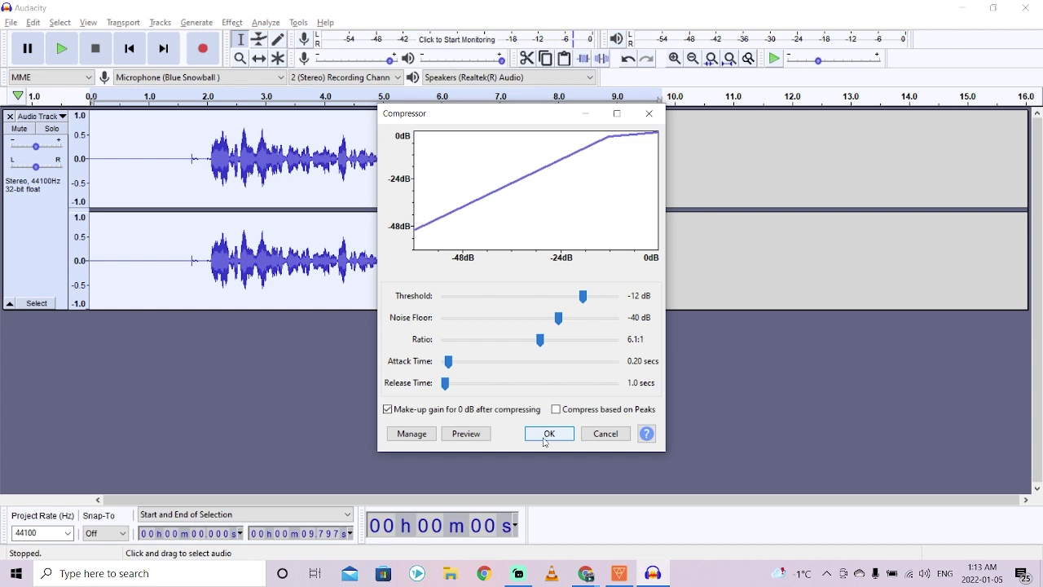
pyautogui.click(544, 438)
pyautogui.click(547, 432)
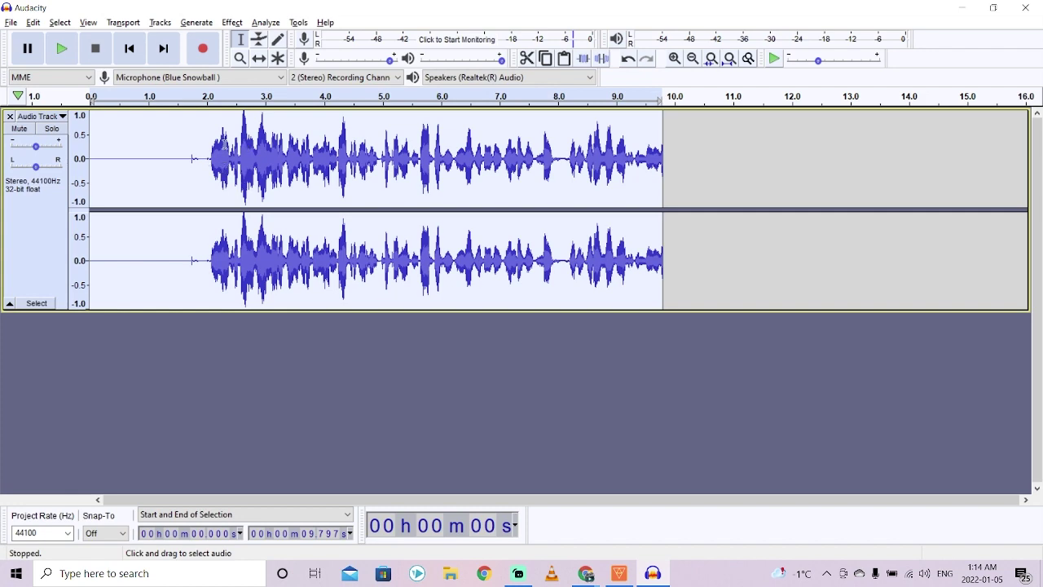
# Step: Apply a Soft Limit limiter at 0.00 dB to the voice clip
pyautogui.click(233, 23)
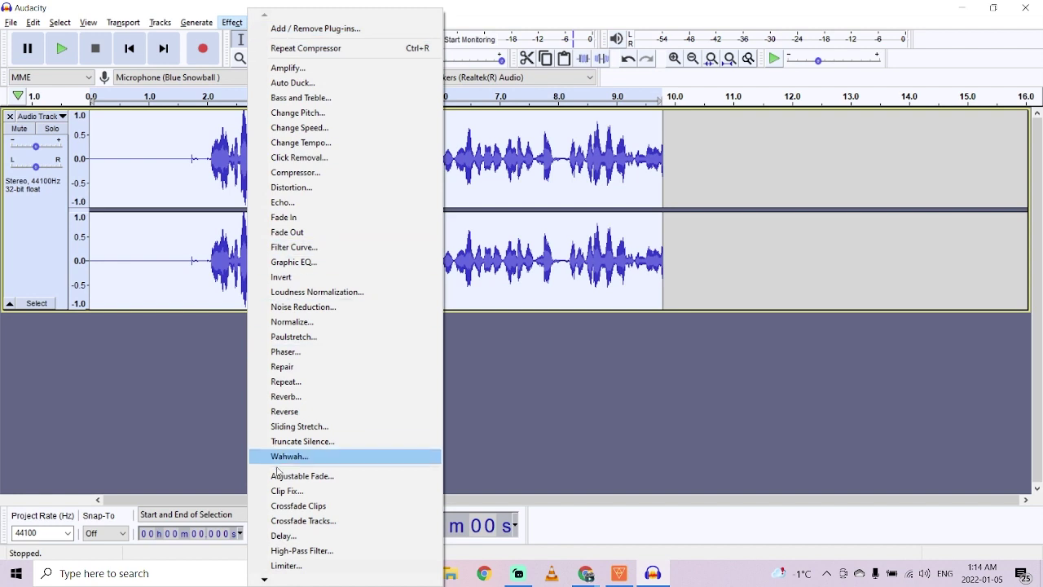
pyautogui.click(395, 566)
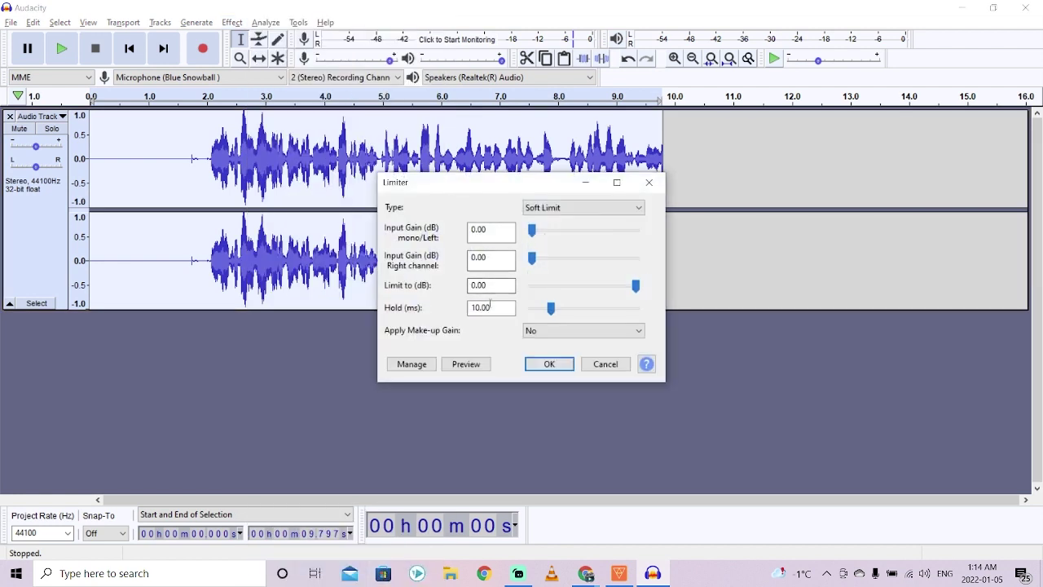
pyautogui.doubleClick(474, 285)
pyautogui.click(494, 286)
pyautogui.click(549, 364)
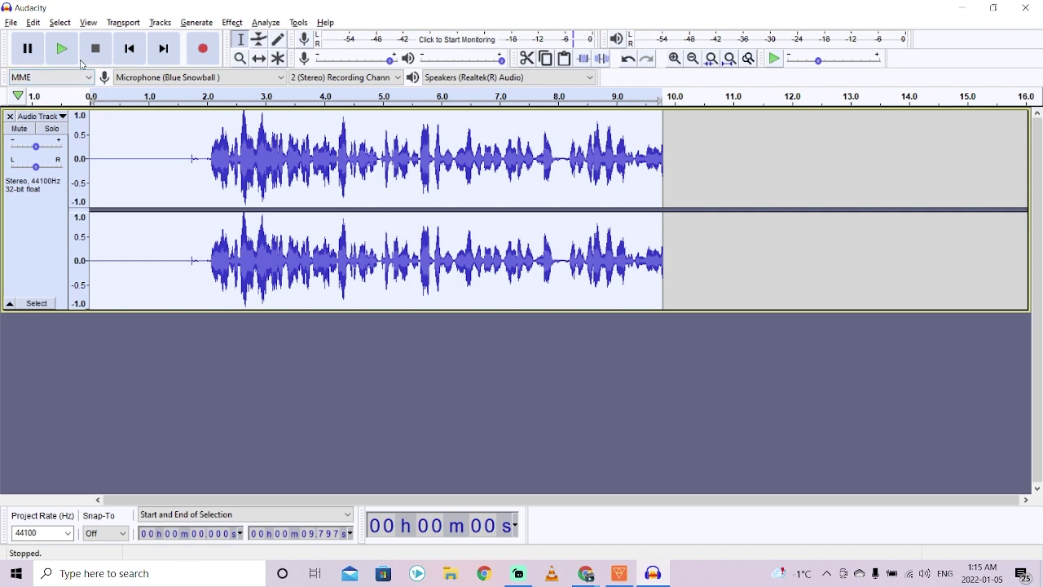
# Step: Play back the noise-reduced, compressed, limited recording, then open the File menu
pyautogui.click(62, 50)
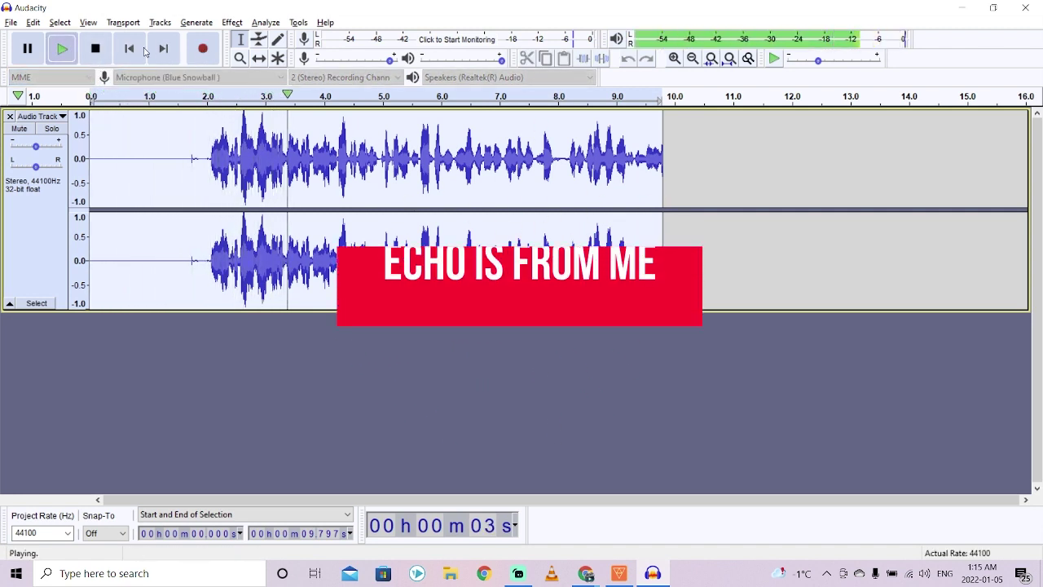
pyautogui.click(96, 50)
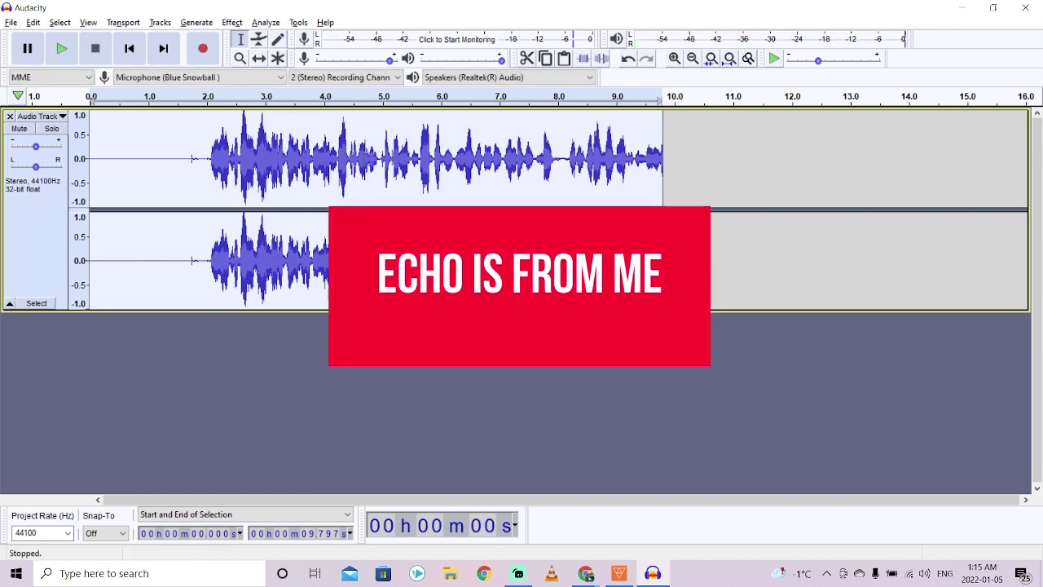
pyautogui.click(12, 22)
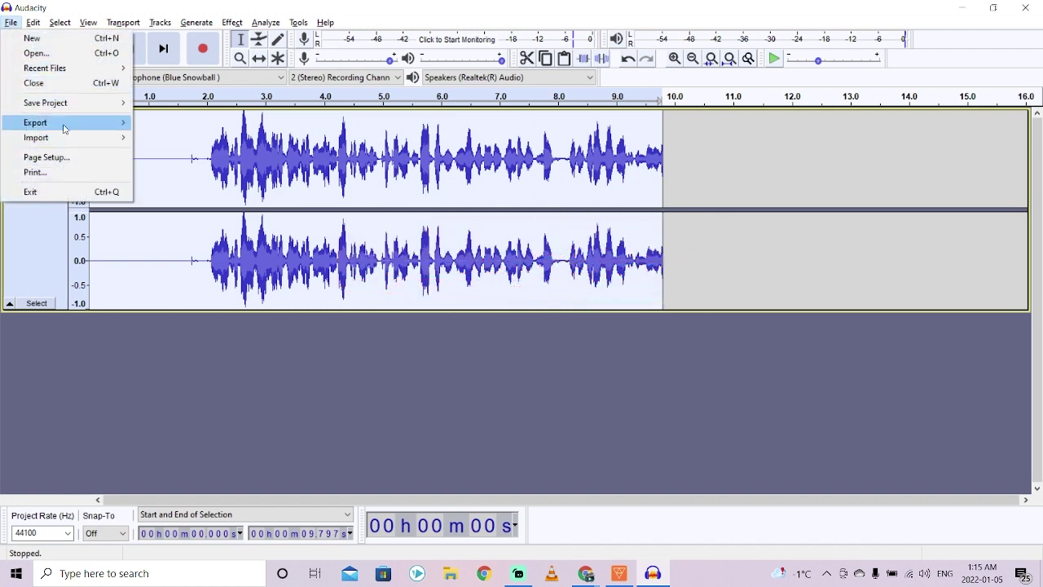
# Step: Export the cleaned voice to the Desktop as audio.mp3, leaving the metadata tags blank
pyautogui.moveTo(65, 122)
pyautogui.click(190, 129)
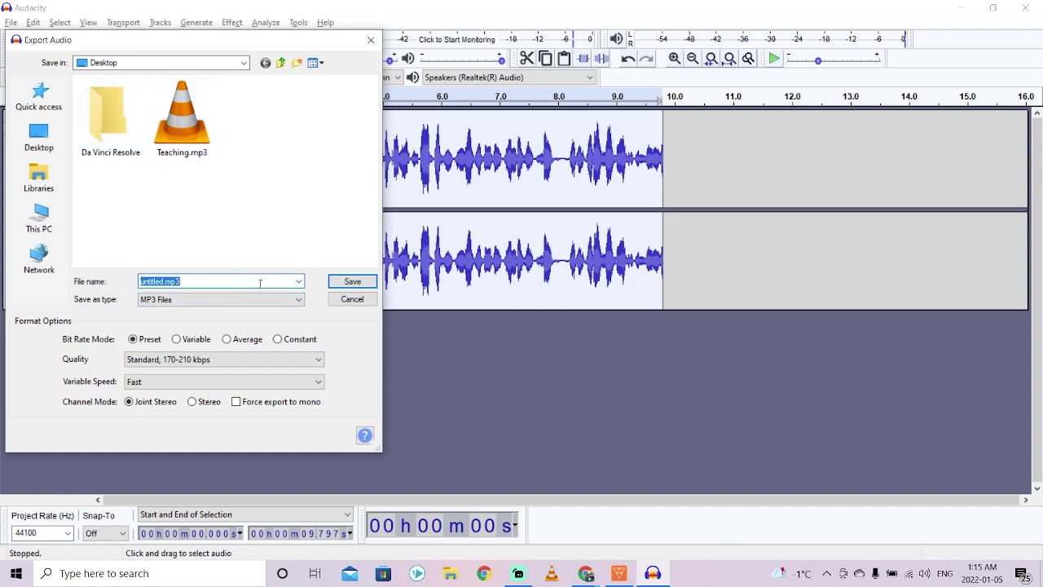
pyautogui.write('audio')
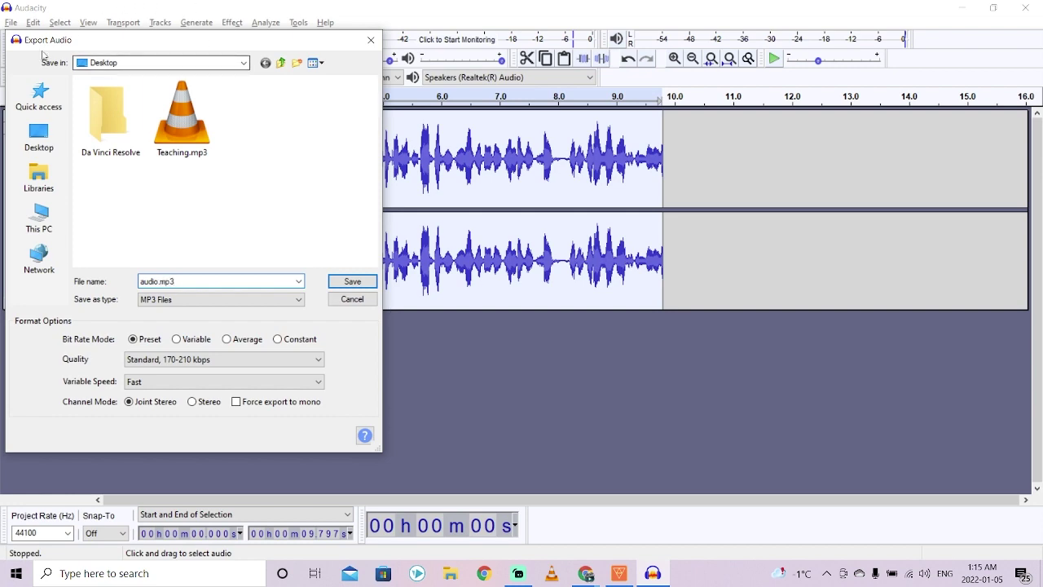
pyautogui.click(351, 282)
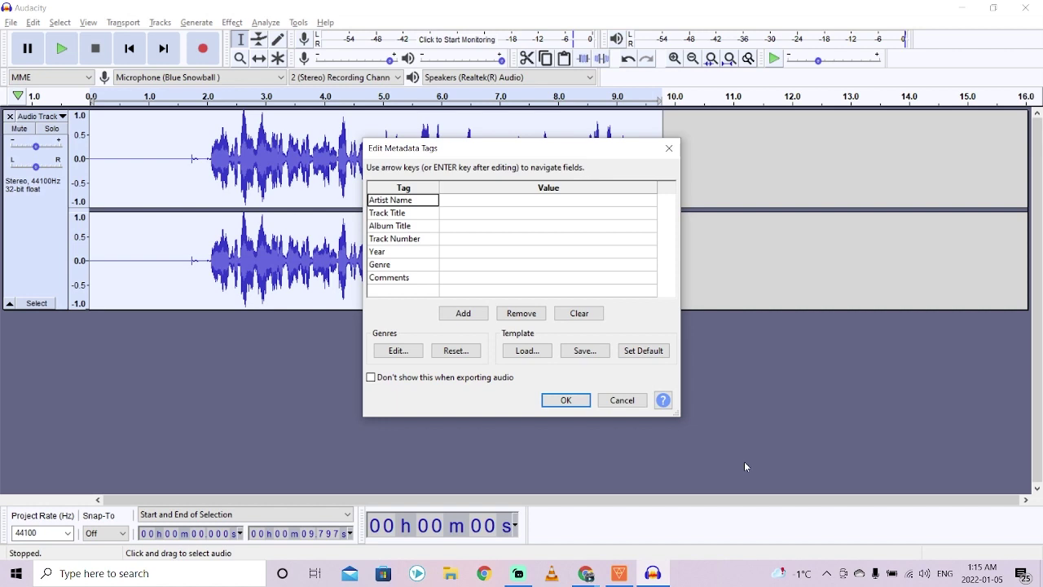
pyautogui.click(565, 400)
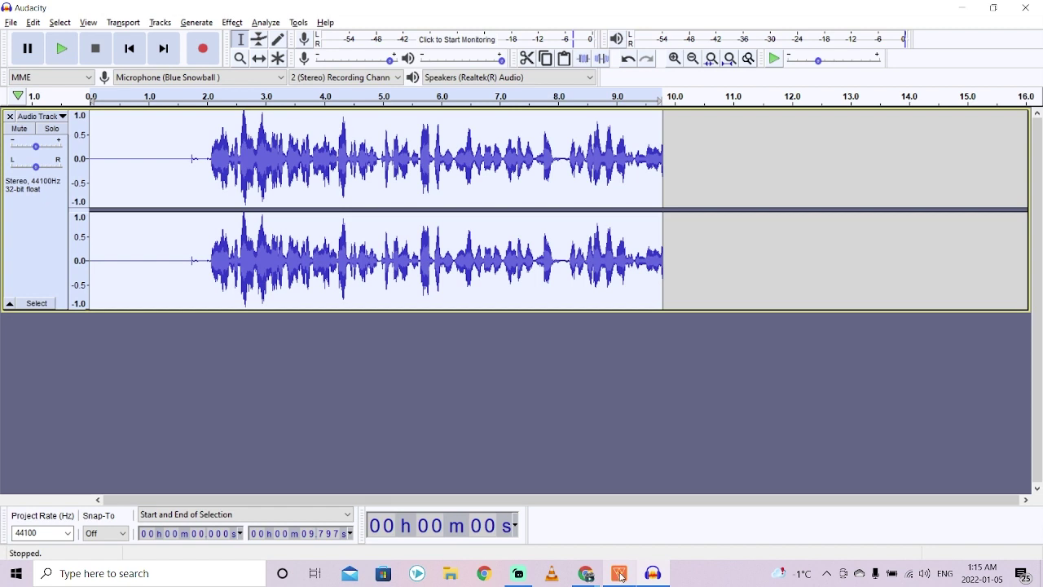
# Step: Switch to the empty HitFilm Express Untitled Project from the taskbar
pyautogui.moveTo(622, 578)
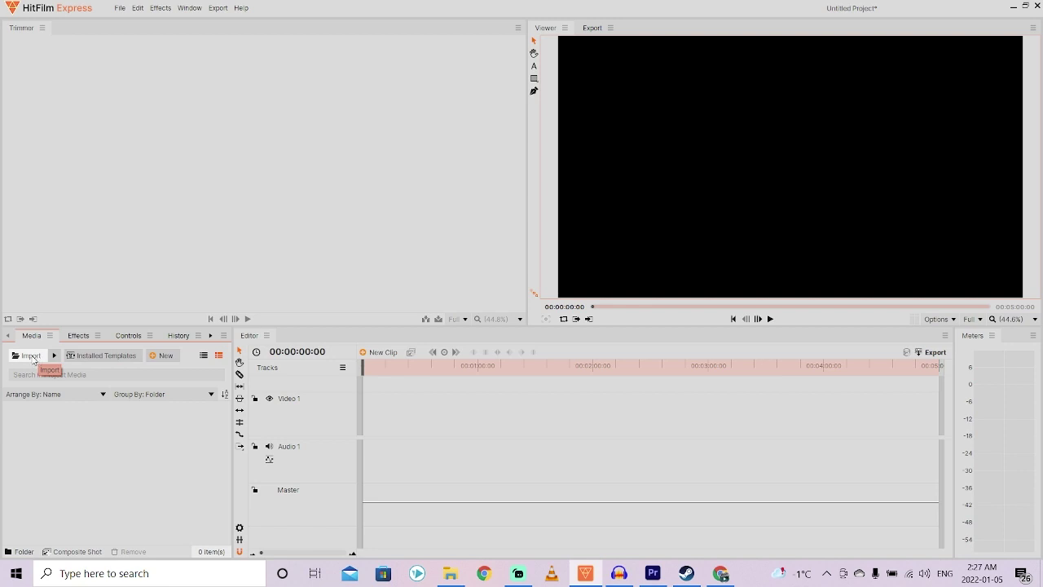
# Step: Import AE4VIDEO.mp4 from the Videos folder into the HitFilm project media
pyautogui.click(34, 361)
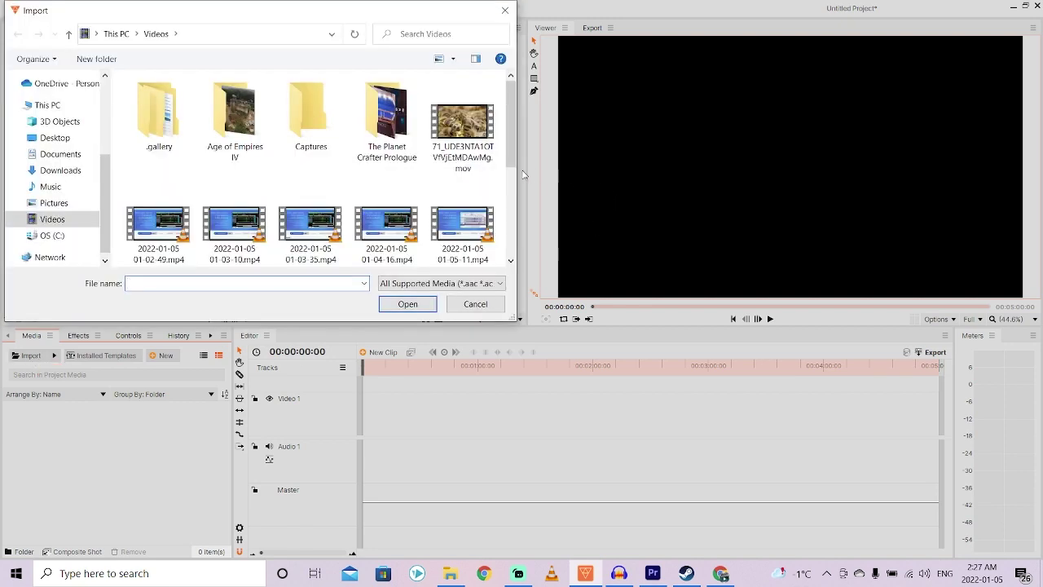
pyautogui.scroll(-3, 368, 150)
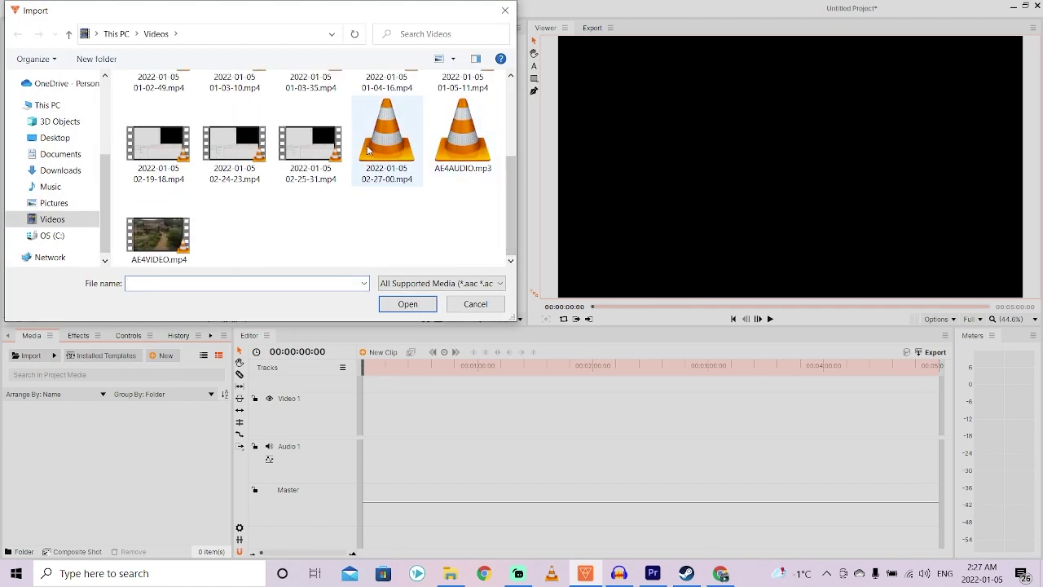
pyautogui.click(183, 248)
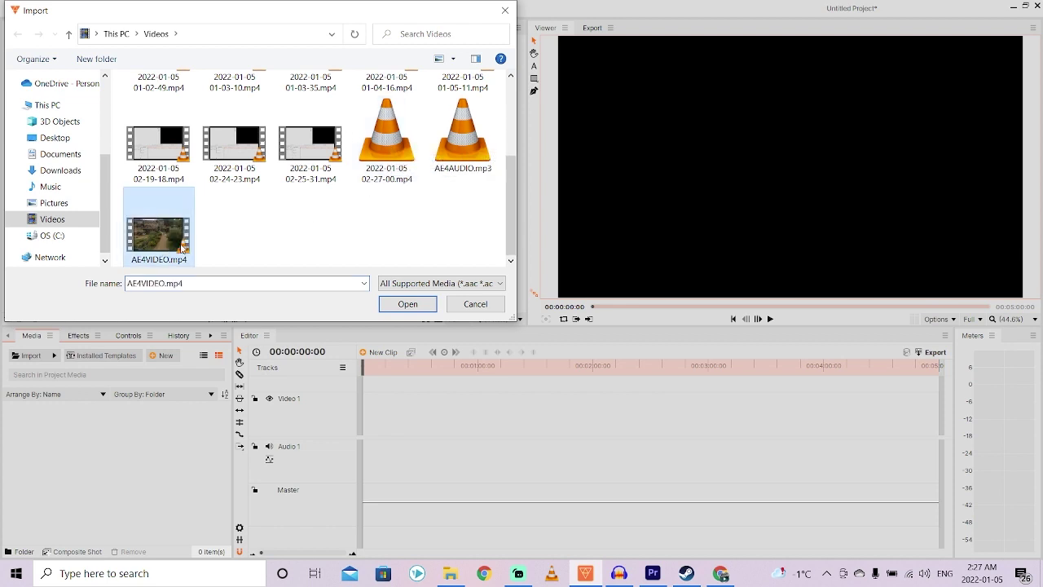
pyautogui.click(408, 304)
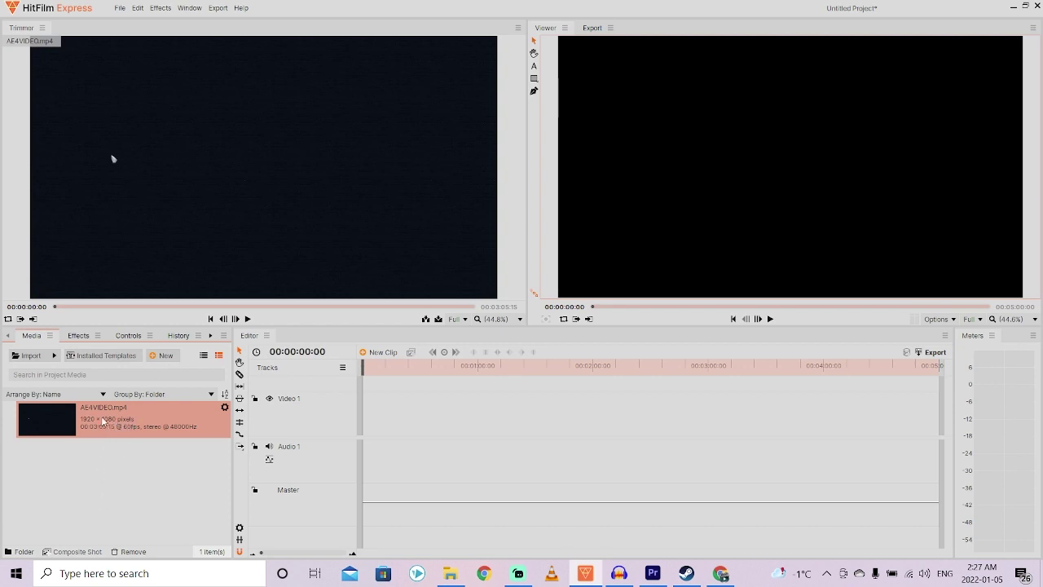
# Step: Place AE4VIDEO.mp4 on Video 1 and Audio 1, matching the sequence settings to the clip
pyautogui.moveTo(104, 422); pyautogui.dragTo(363, 429)
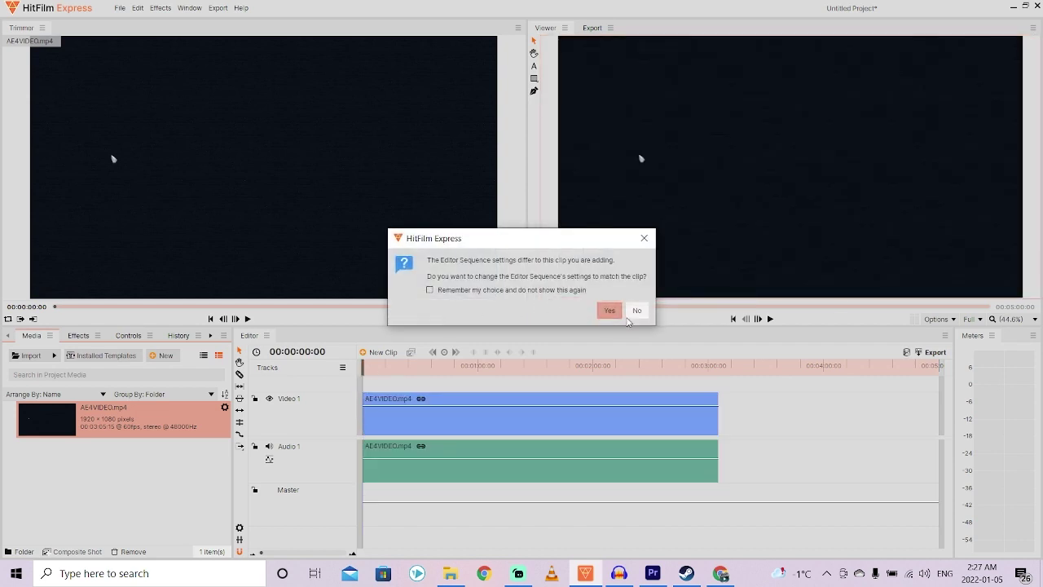
pyautogui.click(609, 313)
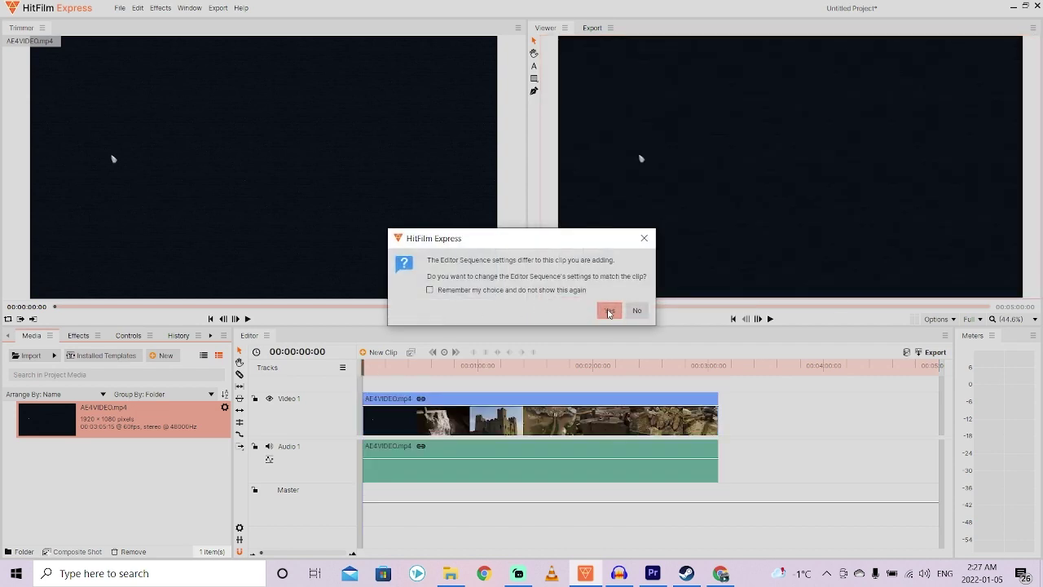
pyautogui.click(609, 315)
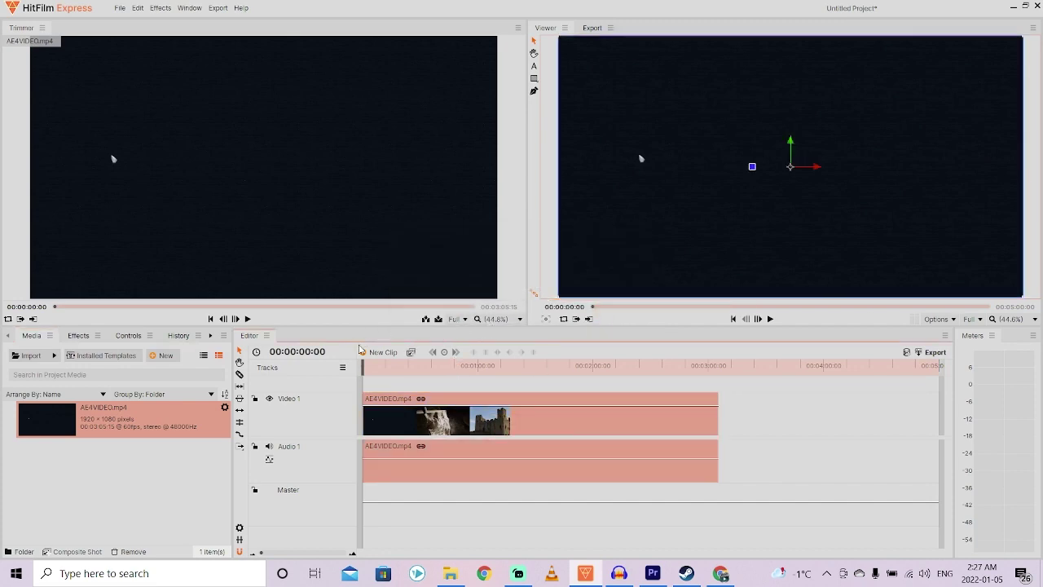
pyautogui.moveTo(396, 365); pyautogui.dragTo(454, 366)
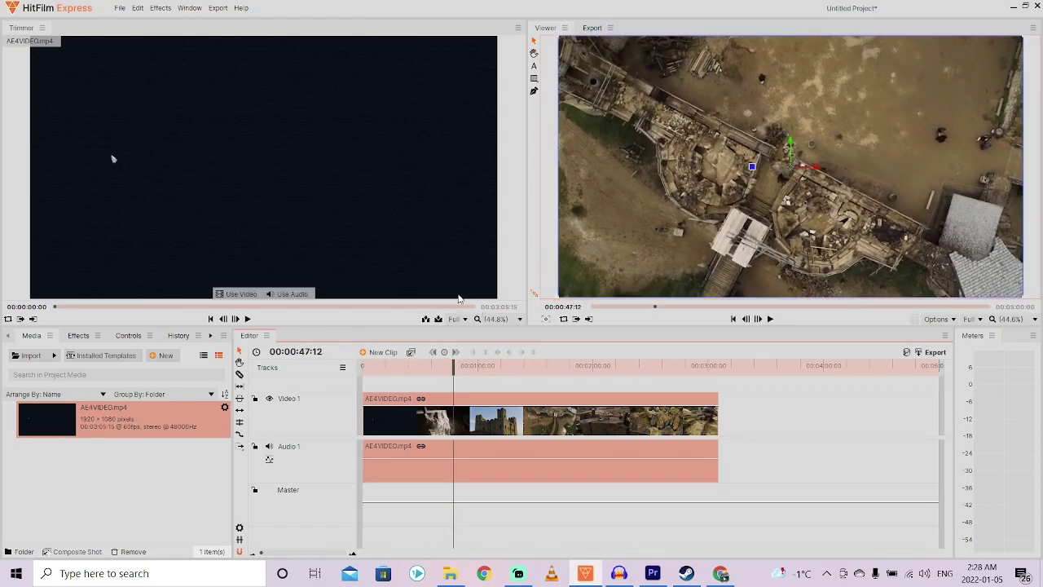
# Step: Import AE4AUDIO.mp3 into the project's Media panel alongside AE4VIDEO.mp4
pyautogui.press('Home')
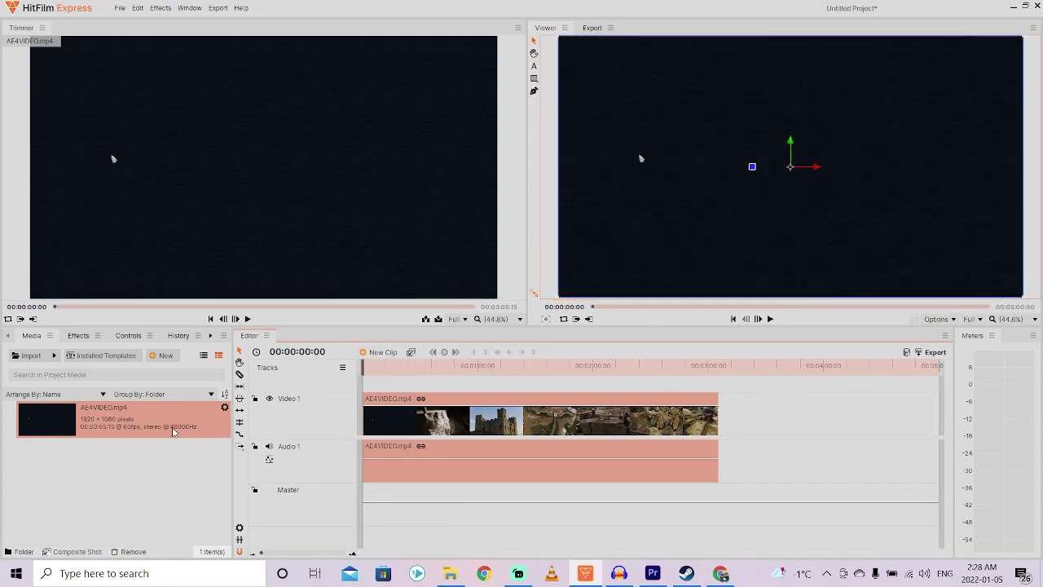
pyautogui.click(37, 359)
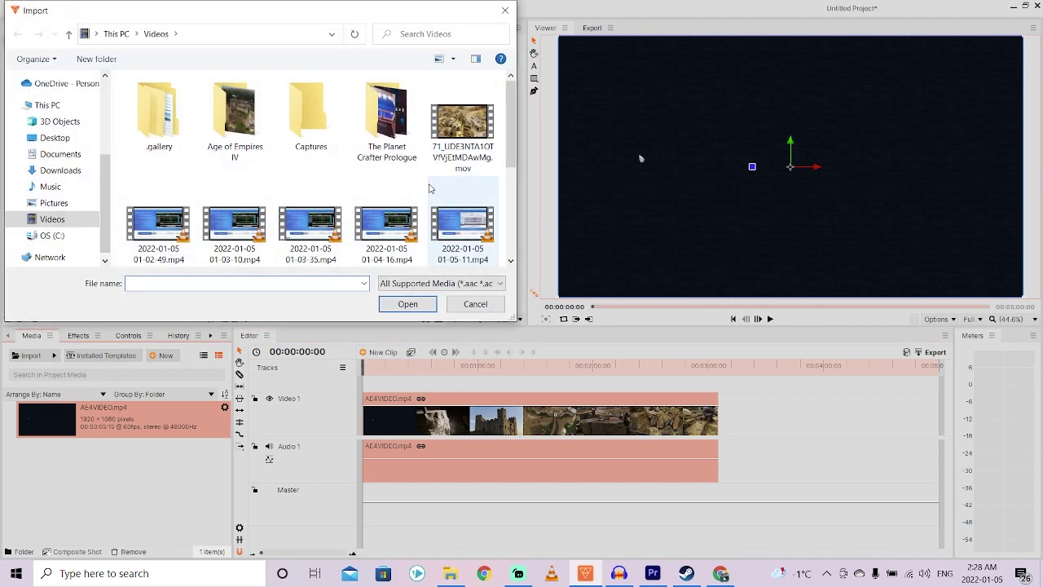
pyautogui.scroll(-3, 513, 214)
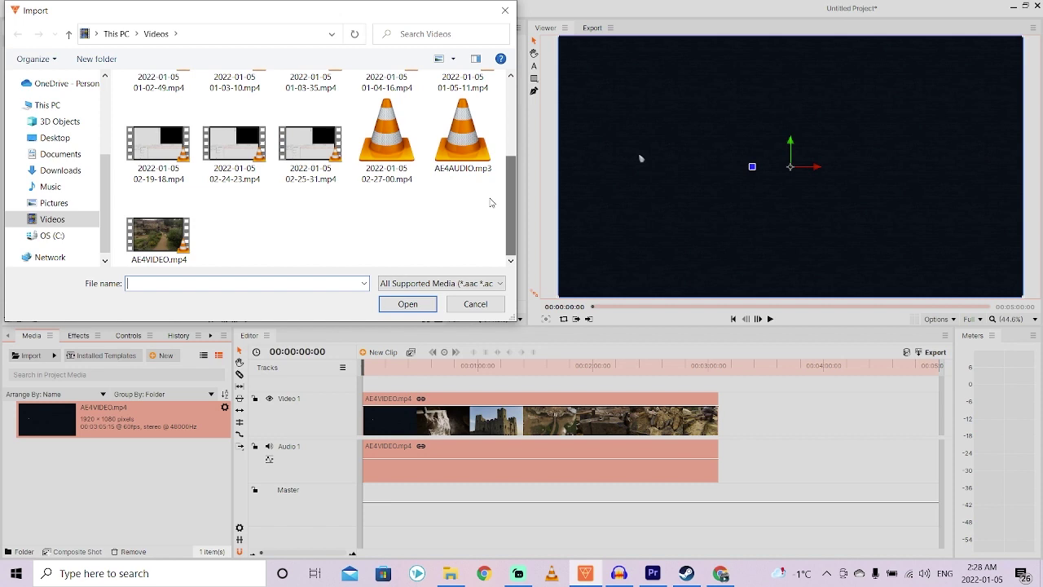
pyautogui.click(463, 153)
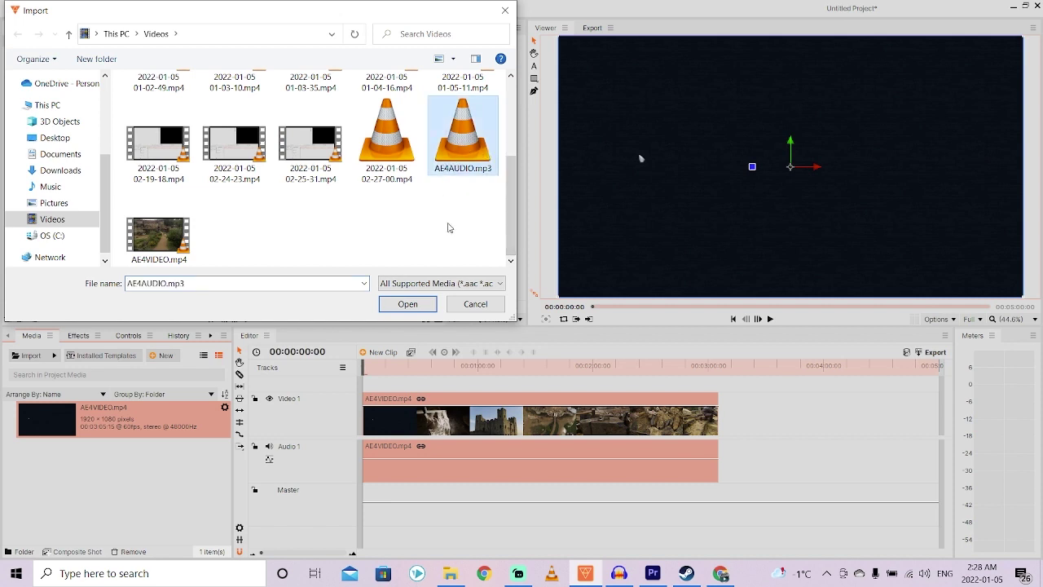
pyautogui.click(408, 303)
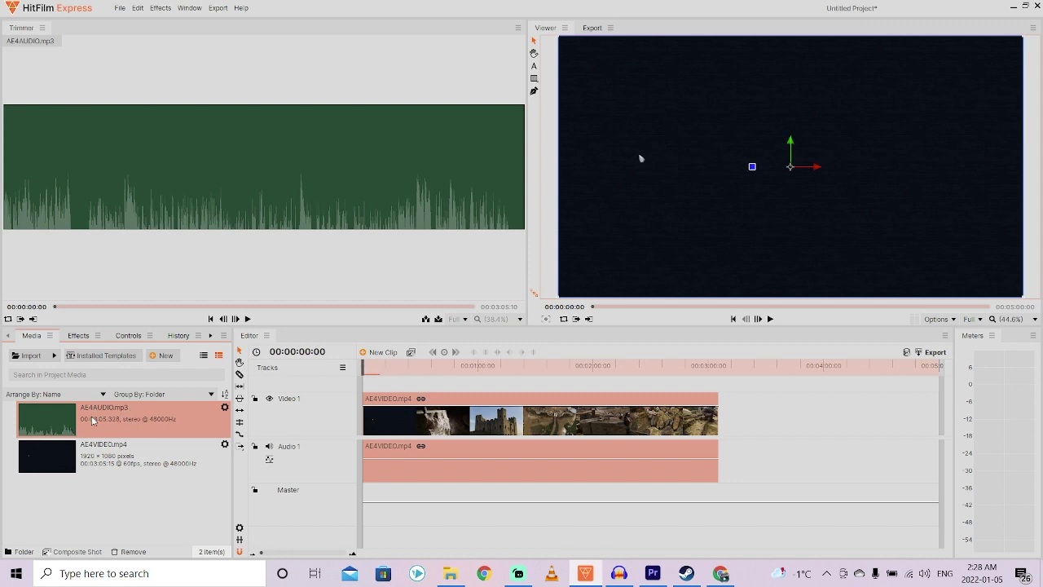
# Step: Lay AE4AUDIO.mp3 on a new Audio 2 track from the timeline start, beneath the video
pyautogui.moveTo(92, 421); pyautogui.dragTo(397, 489)
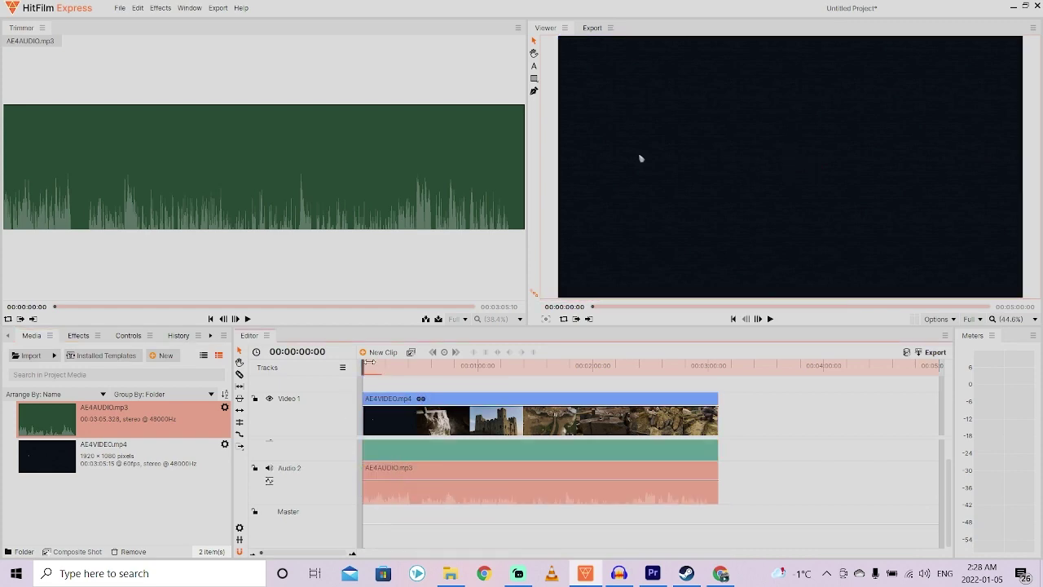
pyautogui.moveTo(369, 365)
pyautogui.mouseDown()
pyautogui.moveTo(410, 364)
pyautogui.moveTo(363, 365)
pyautogui.mouseUp()
pyautogui.moveTo(351, 553); pyautogui.dragTo(344, 554)
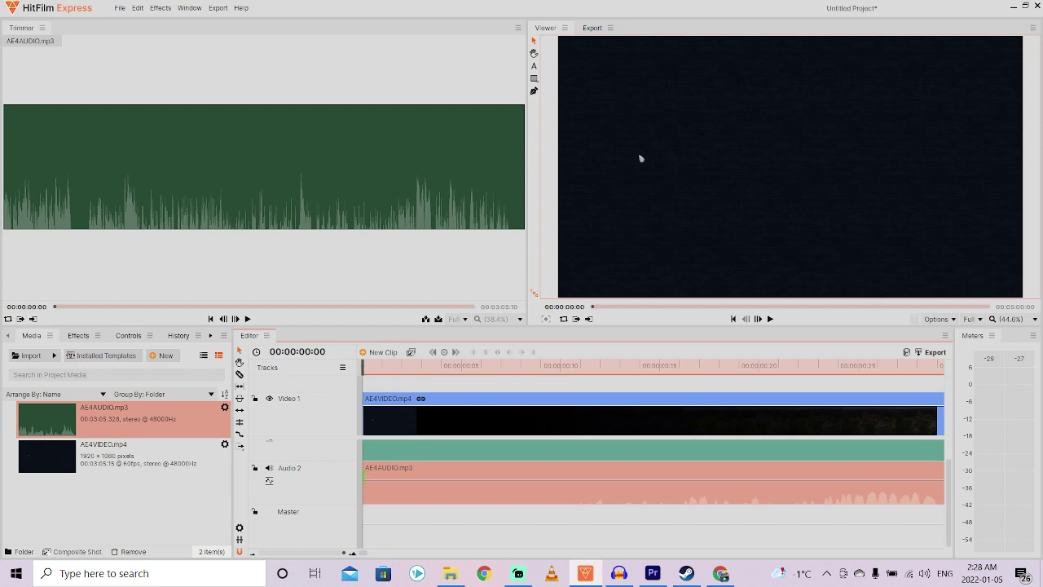
# Step: Trim the start of the AE4AUDIO.mp3 clip on Audio 2
pyautogui.moveTo(365, 477); pyautogui.dragTo(559, 501)
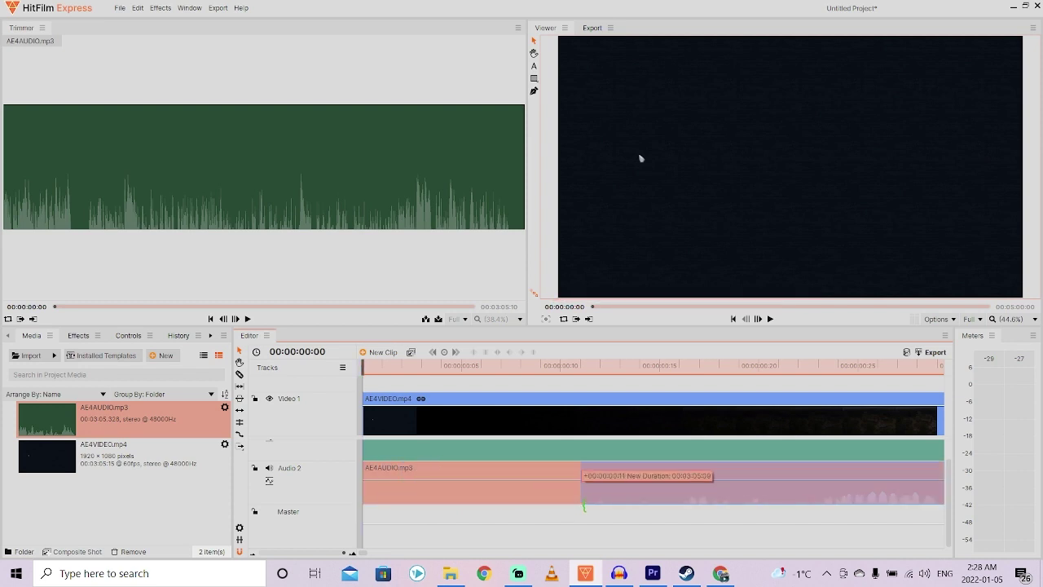
pyautogui.moveTo(586, 505); pyautogui.dragTo(582, 505)
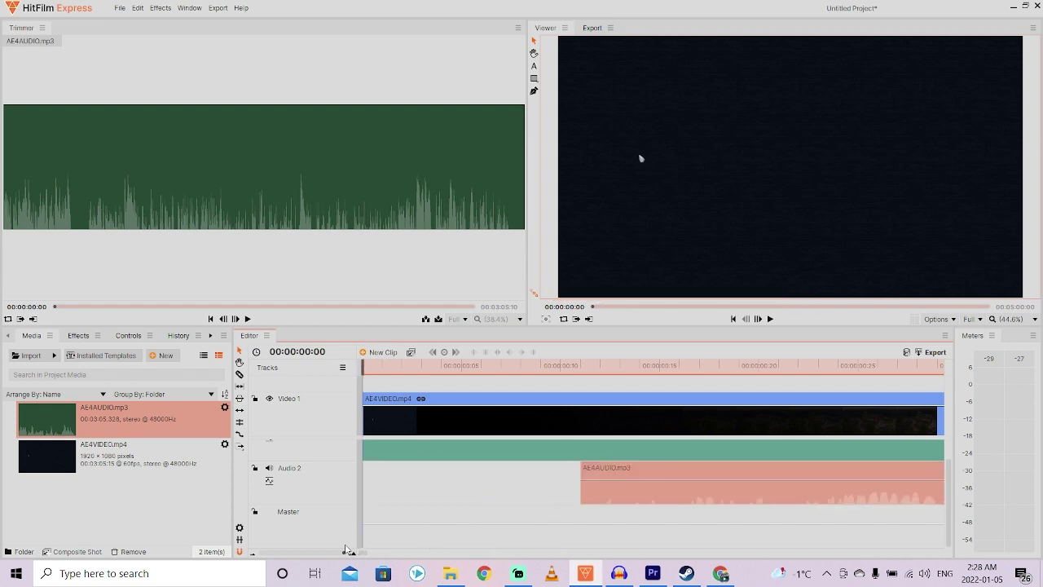
pyautogui.moveTo(342, 556); pyautogui.dragTo(327, 555)
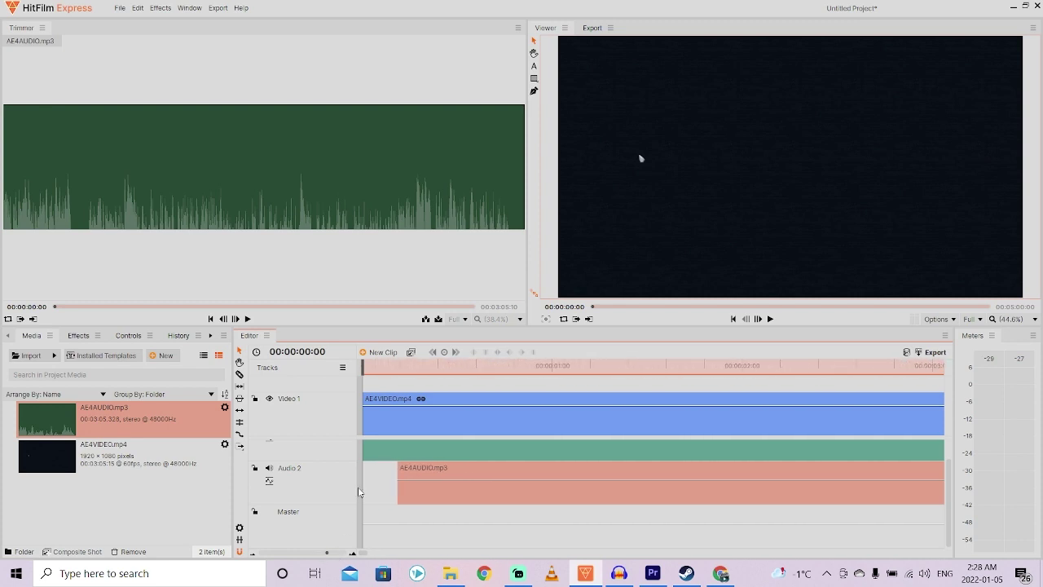
# Step: Slide the voice clip later so it begins around 00:00:00:28
pyautogui.moveTo(403, 368); pyautogui.dragTo(388, 371)
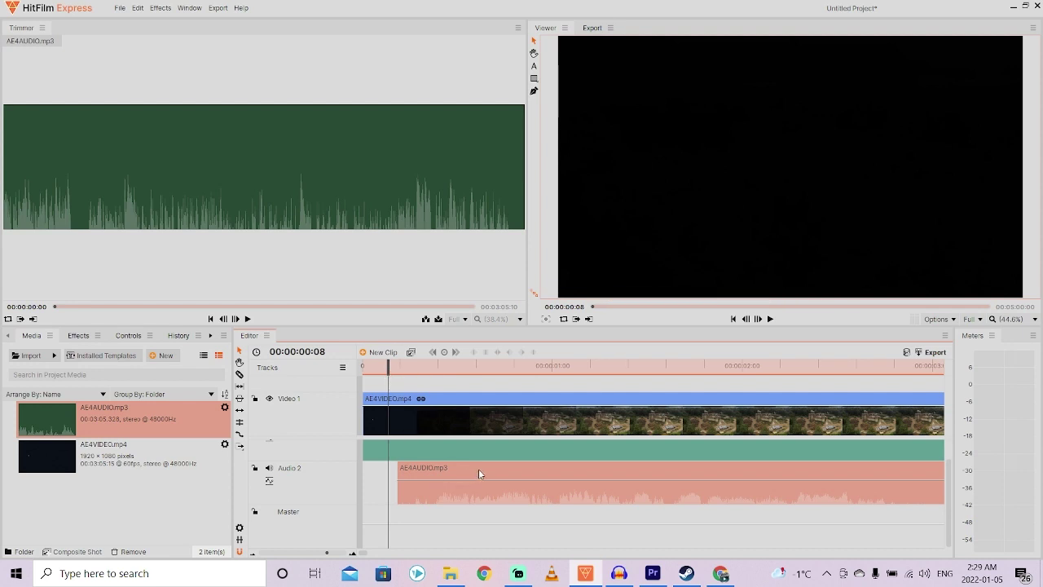
pyautogui.moveTo(479, 468); pyautogui.dragTo(539, 463)
pyautogui.moveTo(454, 377)
pyautogui.mouseDown()
pyautogui.moveTo(466, 374)
pyautogui.moveTo(449, 373)
pyautogui.mouseUp()
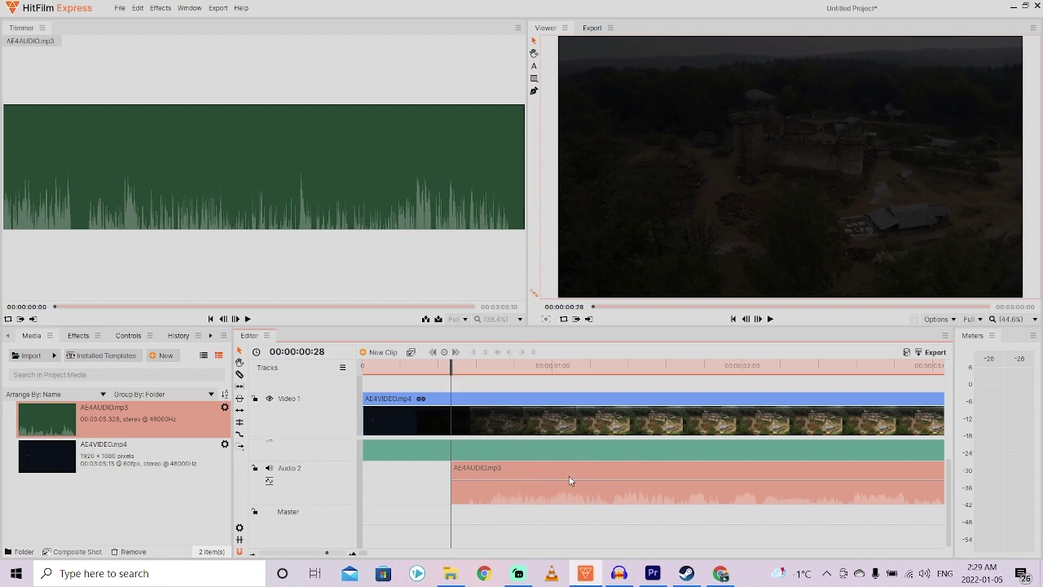
# Step: Nudge the voice clip to start about a fifth of a second in, playhead back at 00:00:00:00
pyautogui.moveTo(568, 477); pyautogui.dragTo(544, 466)
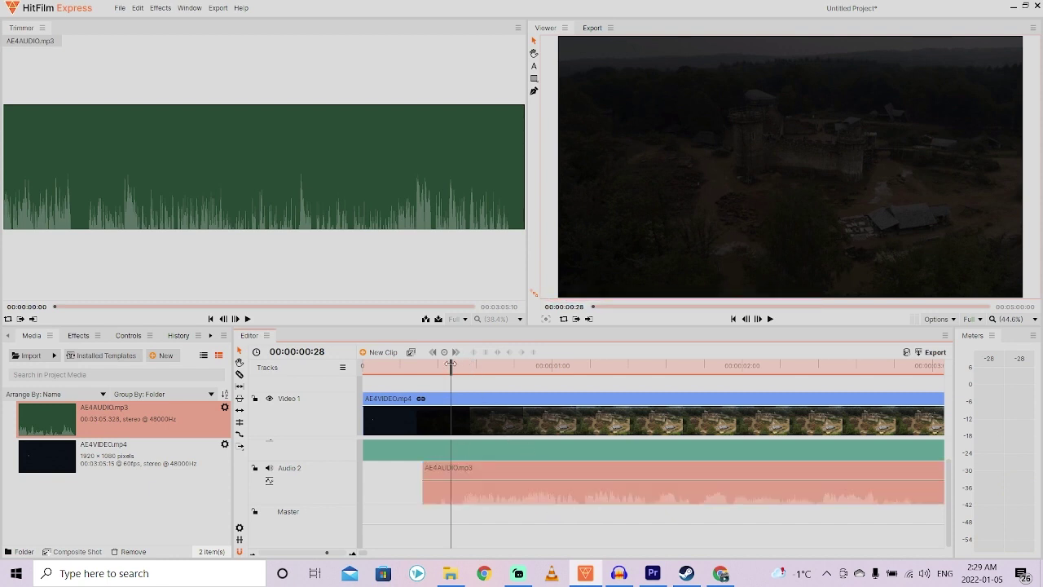
pyautogui.moveTo(451, 364); pyautogui.dragTo(428, 366)
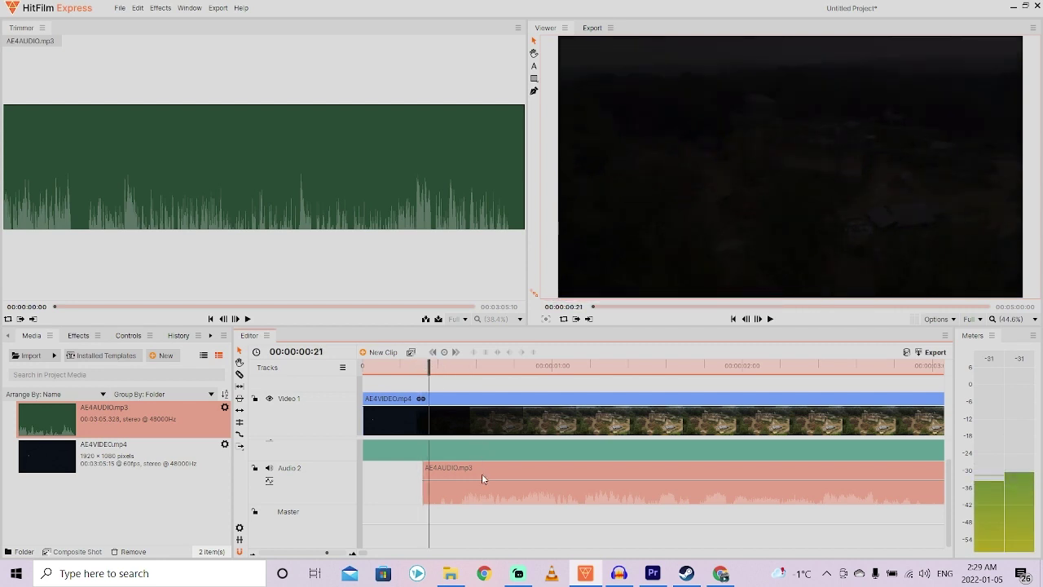
pyautogui.moveTo(492, 479); pyautogui.dragTo(514, 486)
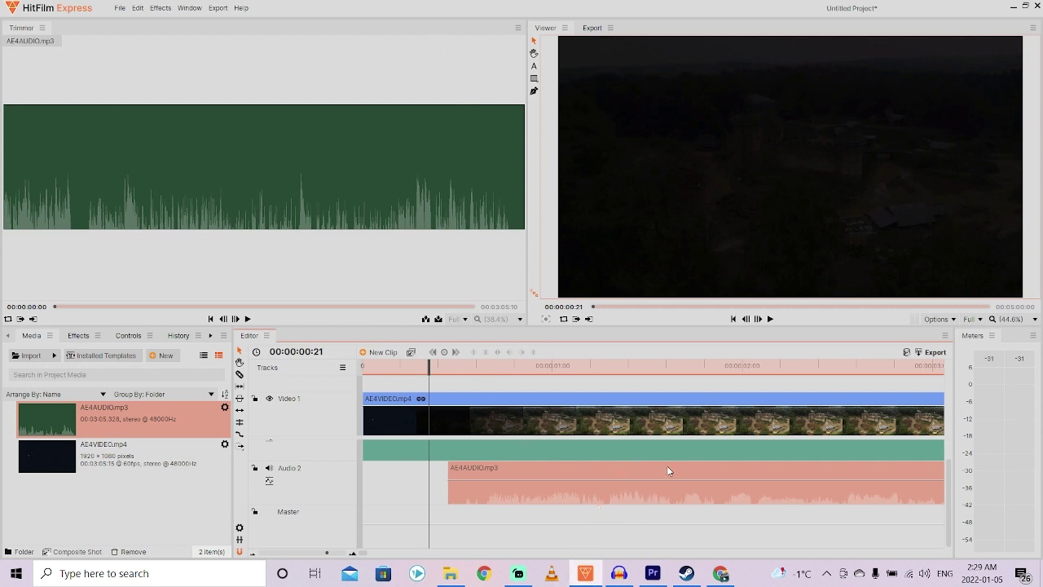
pyautogui.moveTo(667, 465); pyautogui.dragTo(617, 502)
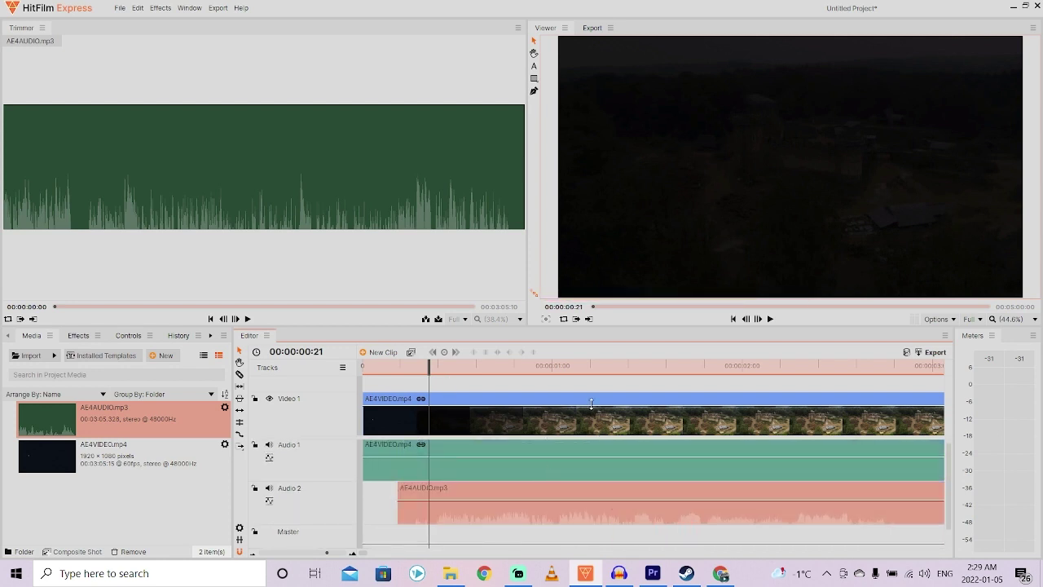
pyautogui.moveTo(420, 369); pyautogui.dragTo(362, 368)
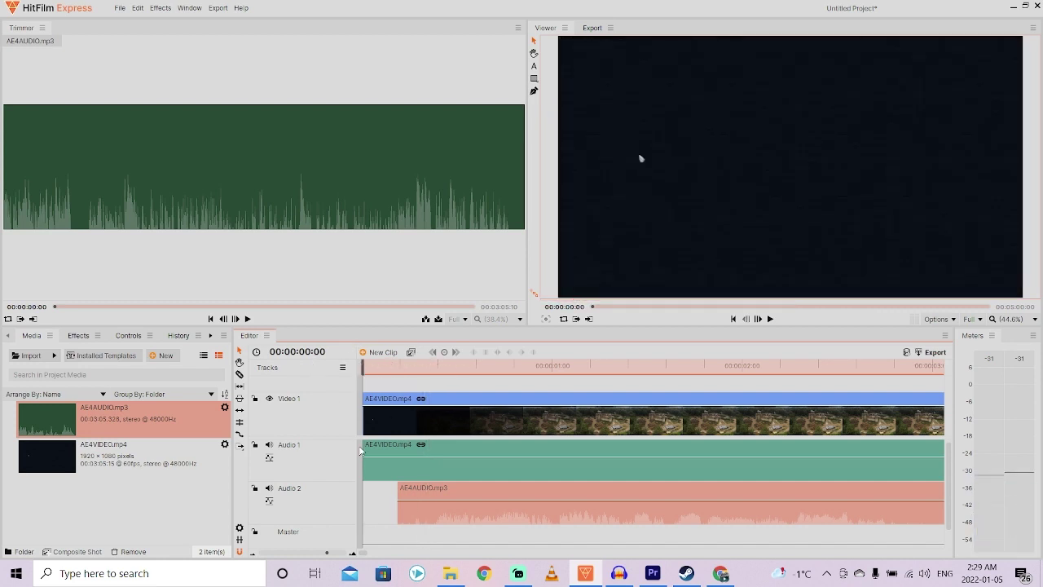